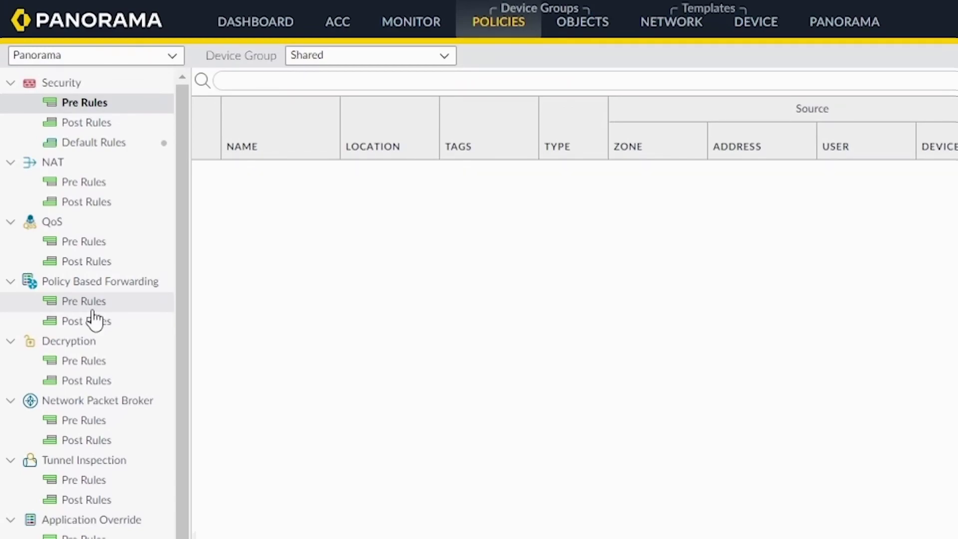
Cycle through the Shared Security Post, Default and Pre Rules lists, ending on intrazone-default and interzone-default
left_click(97, 120)
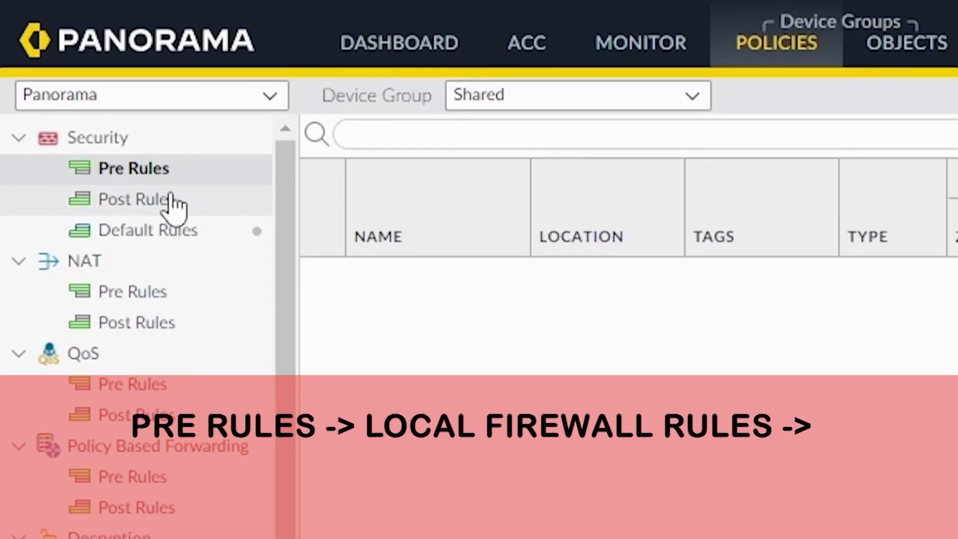
left_click(172, 205)
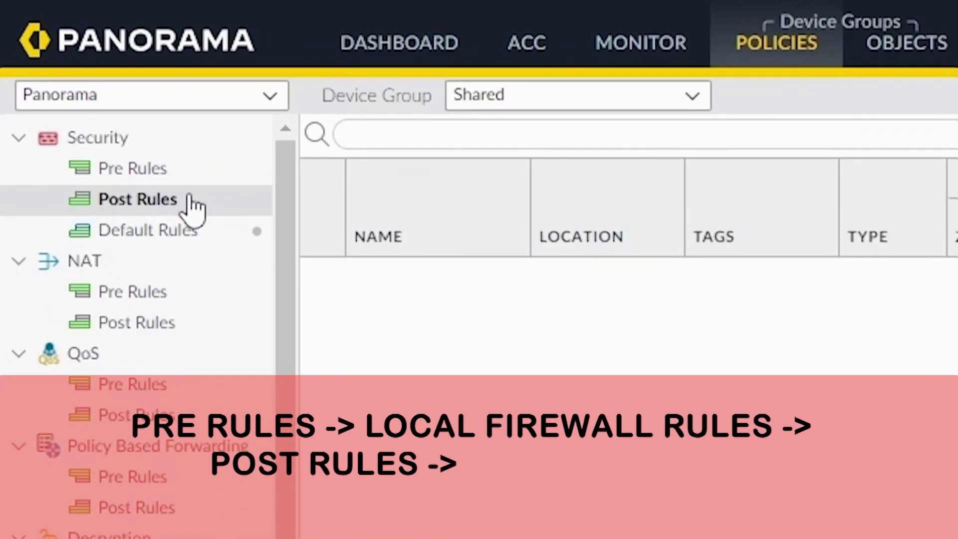
left_click(172, 230)
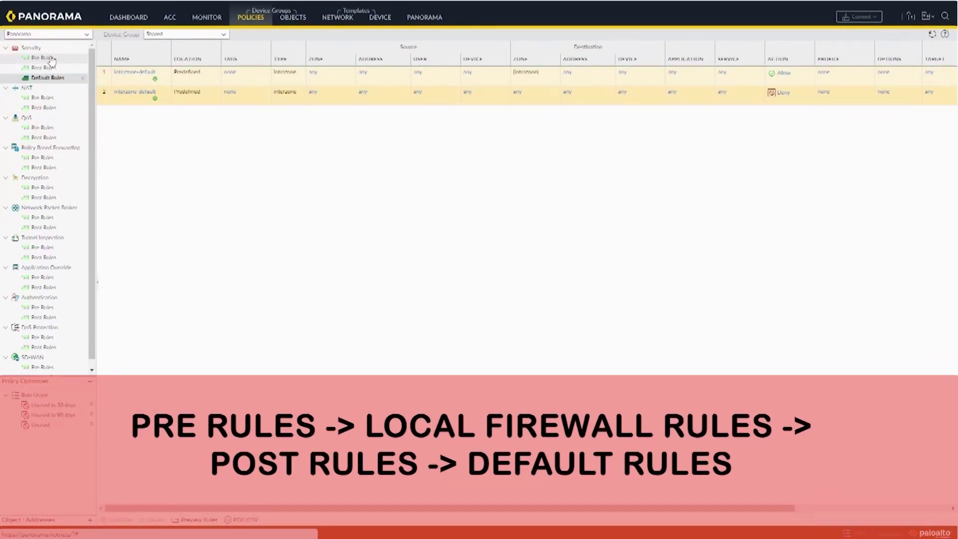
left_click(52, 60)
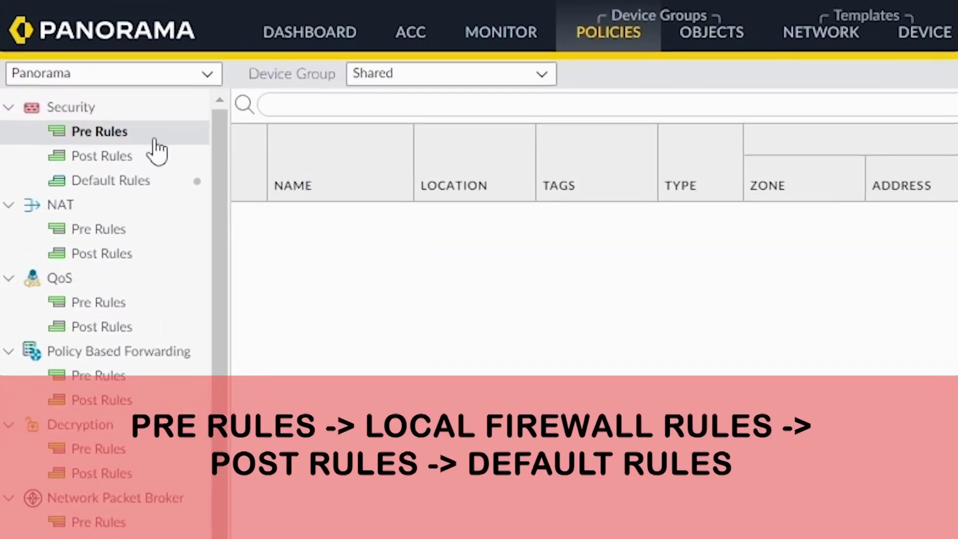
left_click(139, 157)
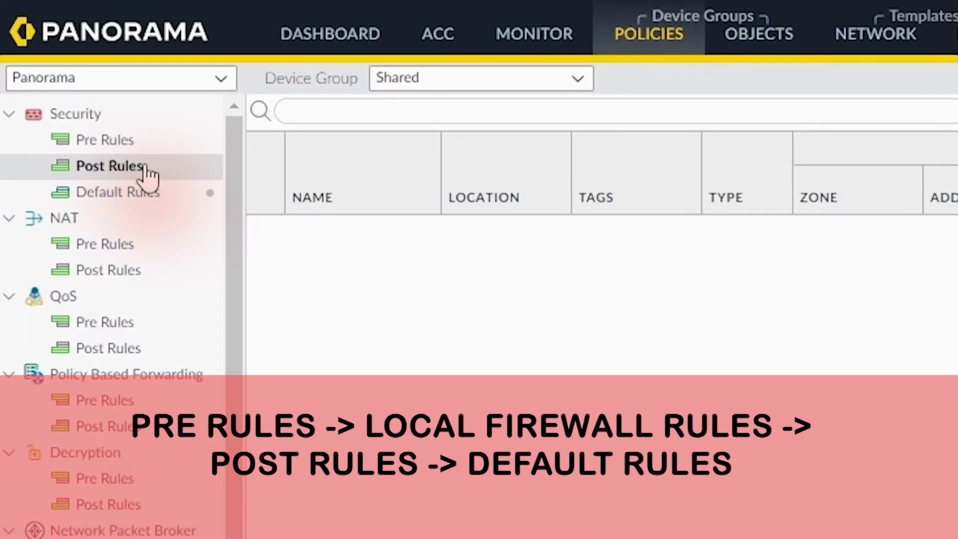
left_click(155, 200)
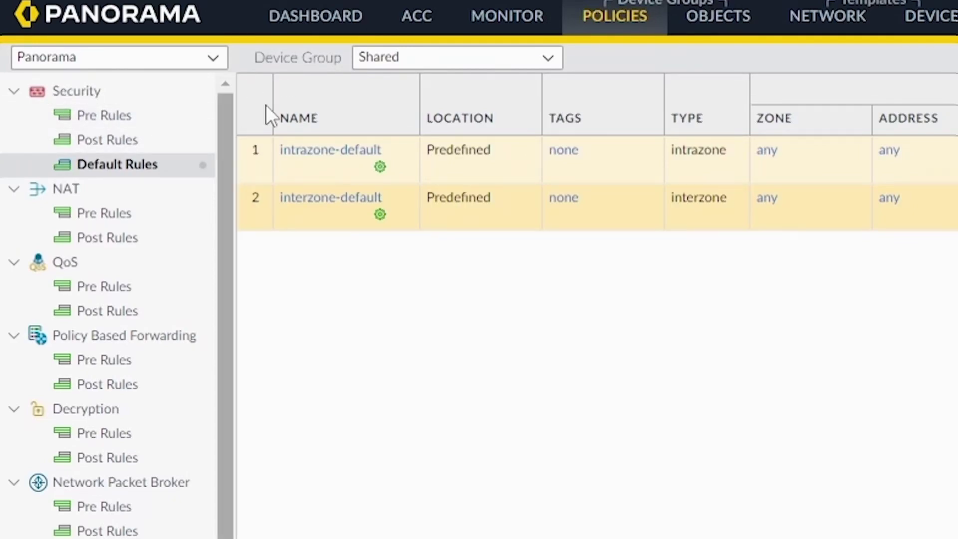
Return to the empty Shared Security Pre Rules and check the Device Group list, keeping Shared
left_click(428, 57)
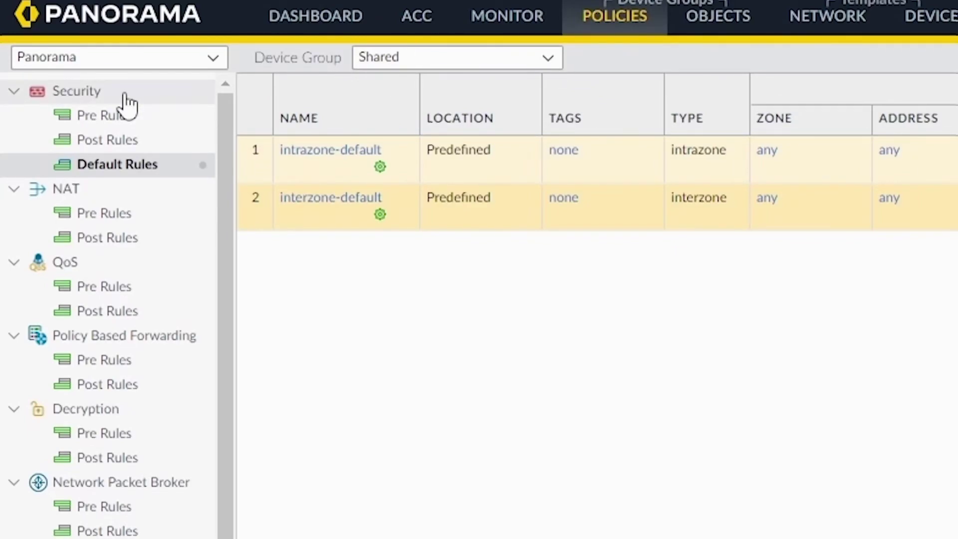
left_click(150, 116)
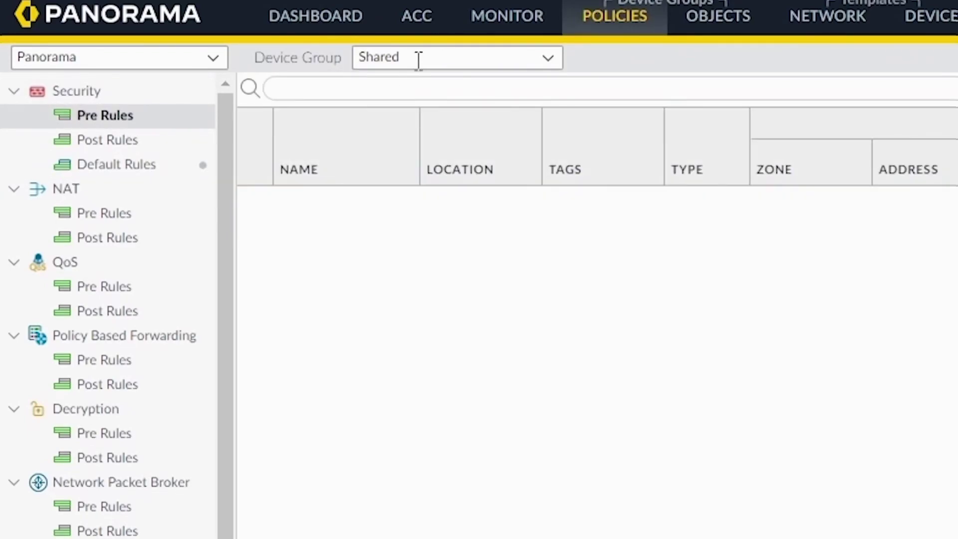
left_click(547, 58)
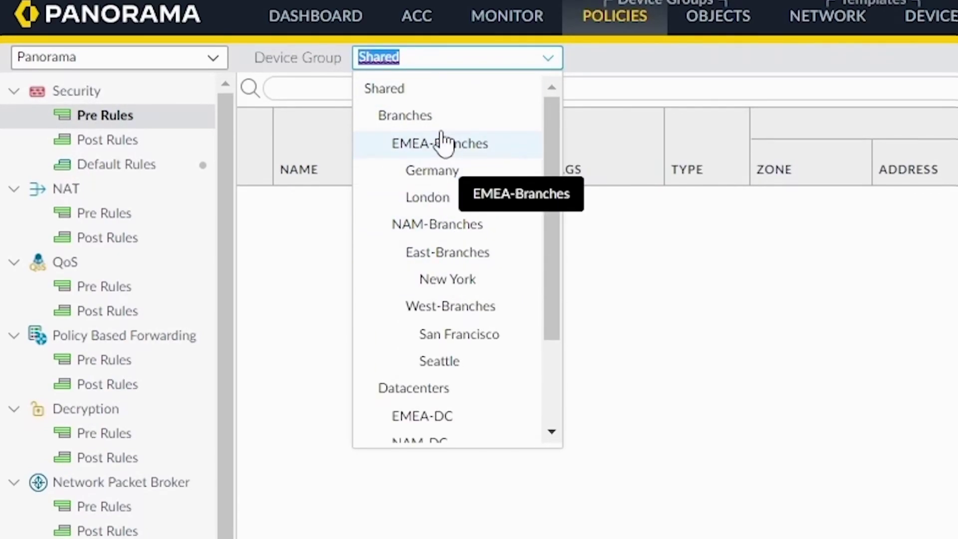
left_click(343, 61)
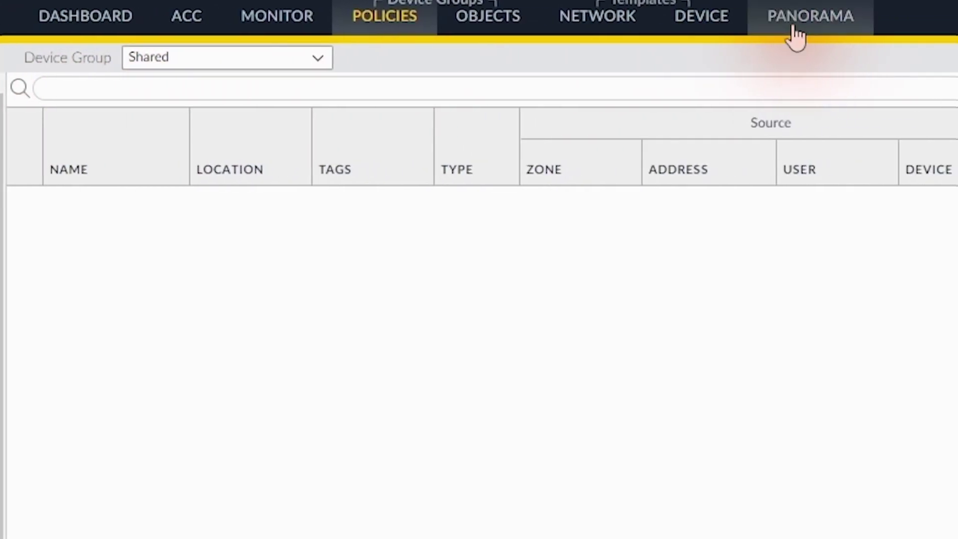
Trace the device-group hierarchy upward from New York through East-Branches, NAM-Branches and Branches to Shared
left_click(818, 25)
left_click(103, 298)
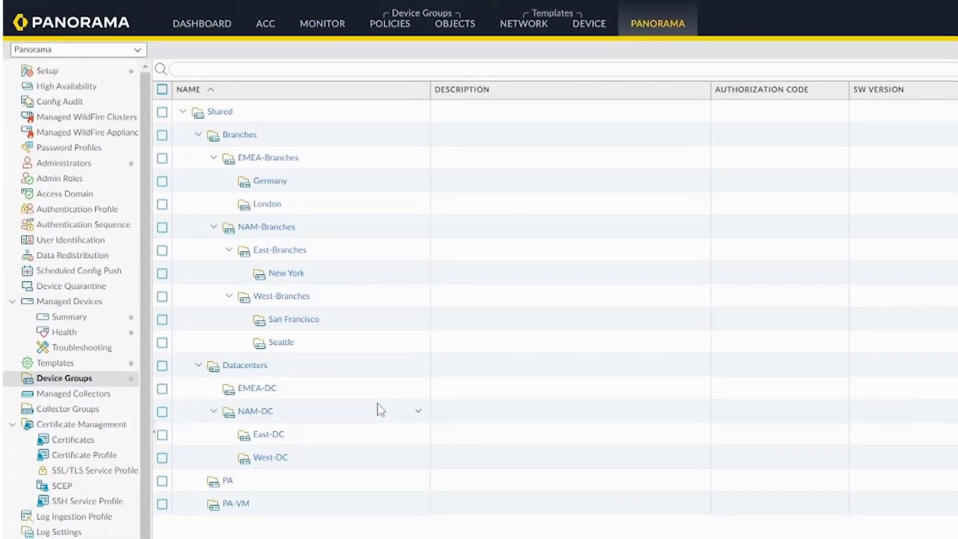
left_click(649, 275)
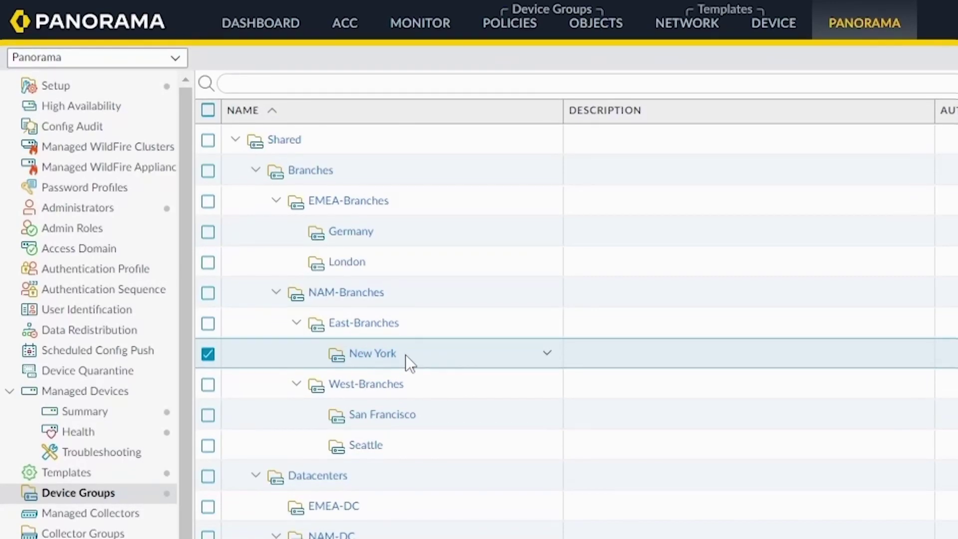
left_click(409, 323)
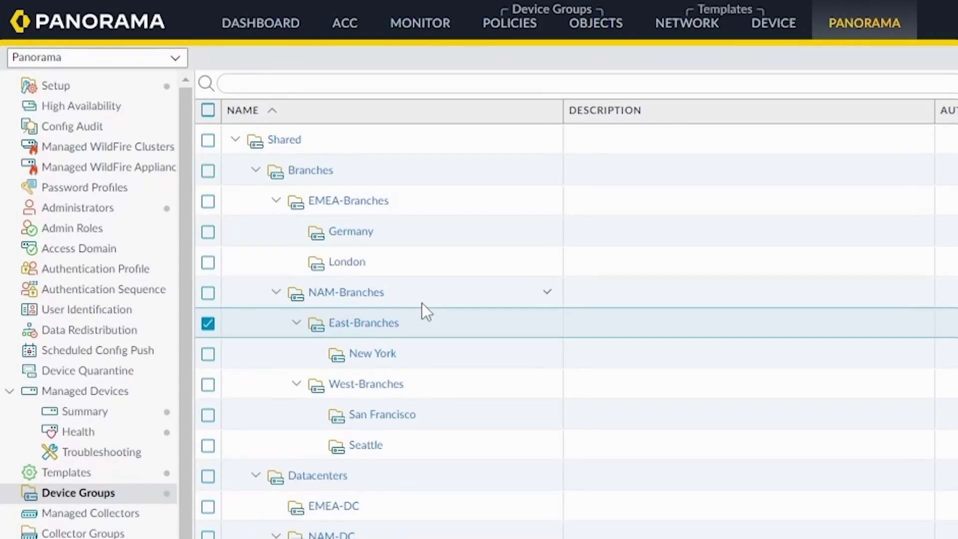
left_click(400, 295)
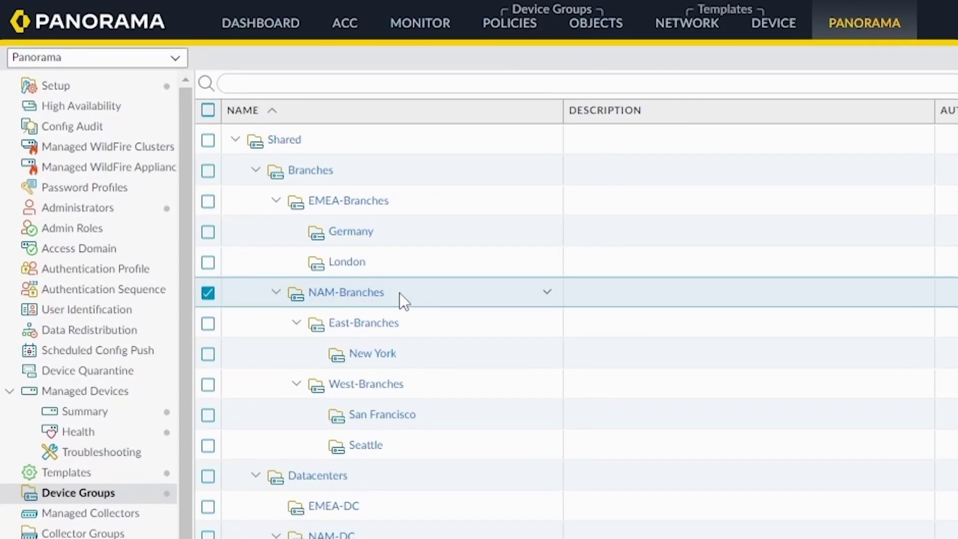
left_click(367, 171)
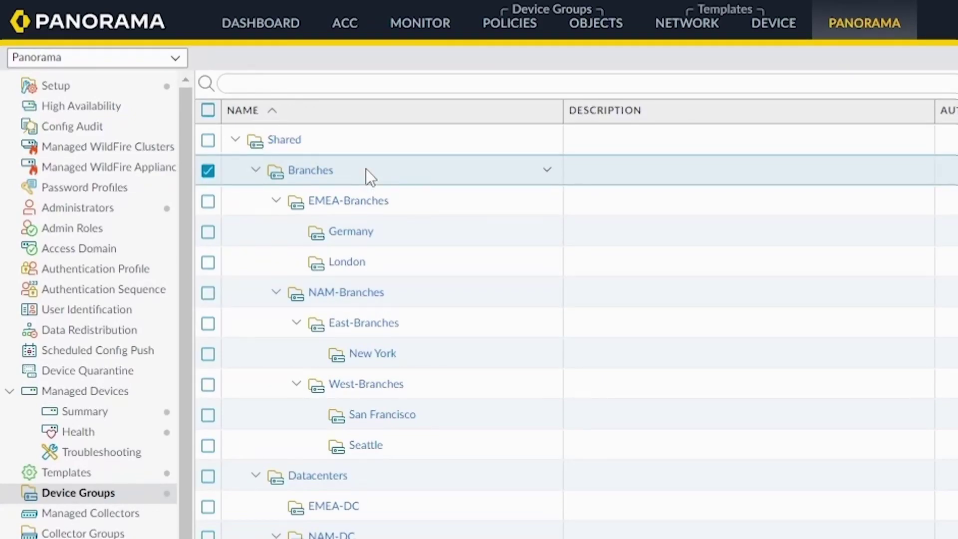
left_click(343, 144)
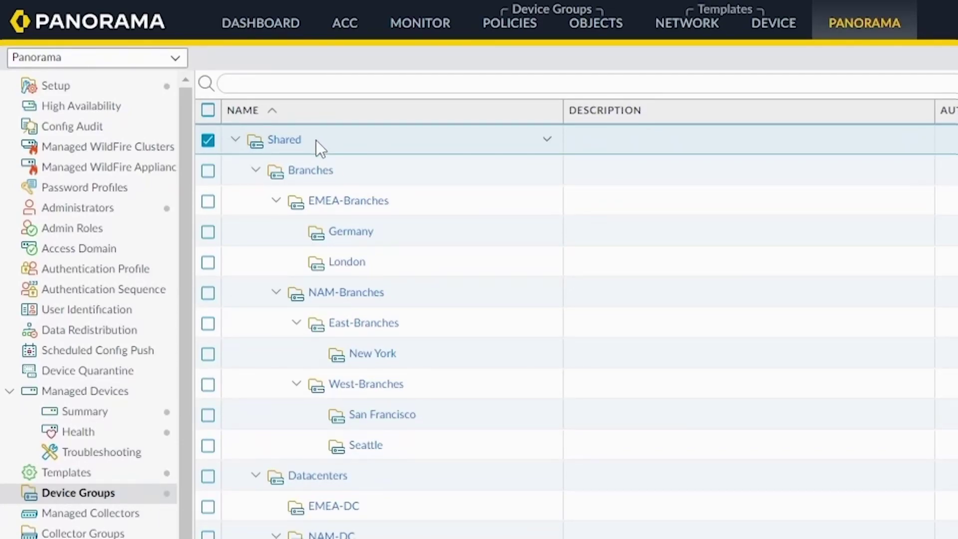
Trace the hierarchy back down from Branches through NAM-Branches and East-Branches to New York
left_click(348, 169)
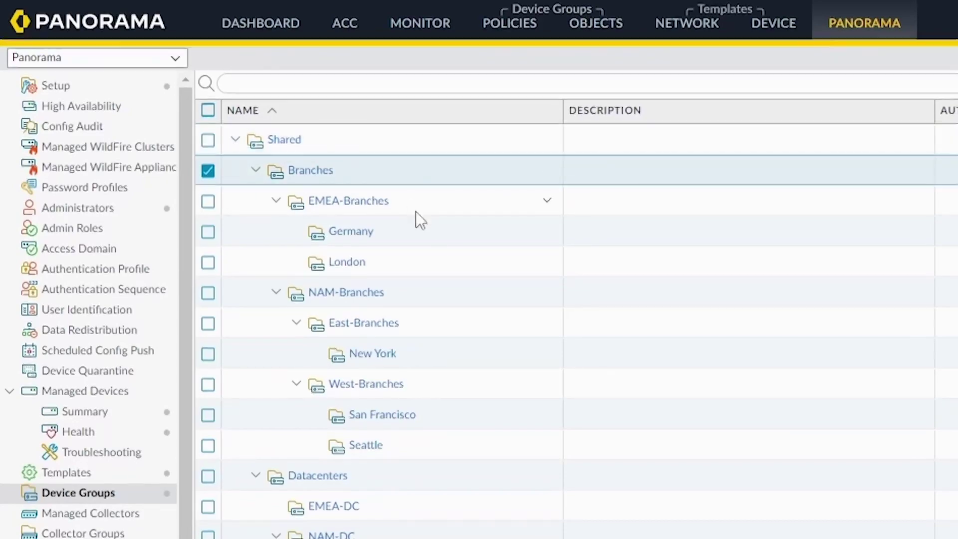
left_click(416, 292)
left_click(431, 322)
left_click(415, 353)
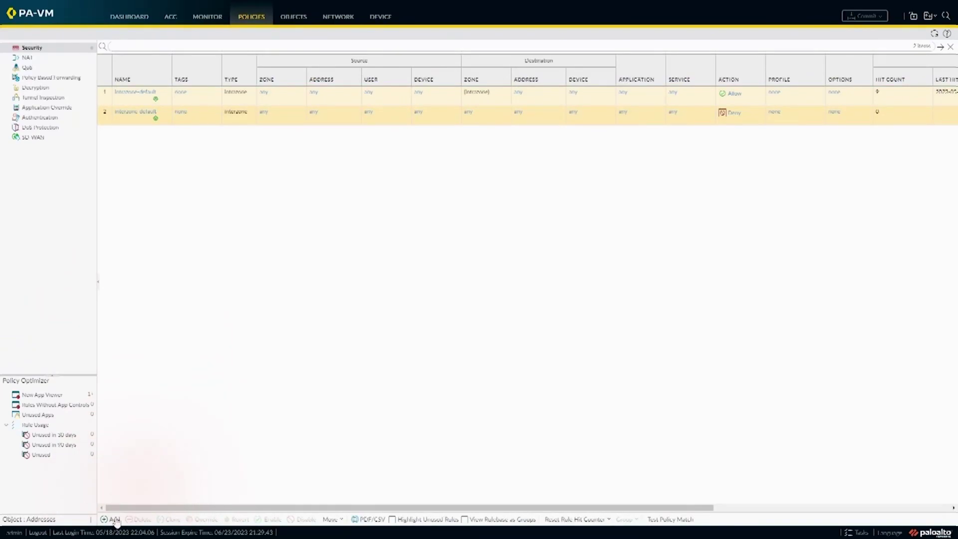
Create a local firewall rule named localFwRule with any source zone
left_click(114, 519)
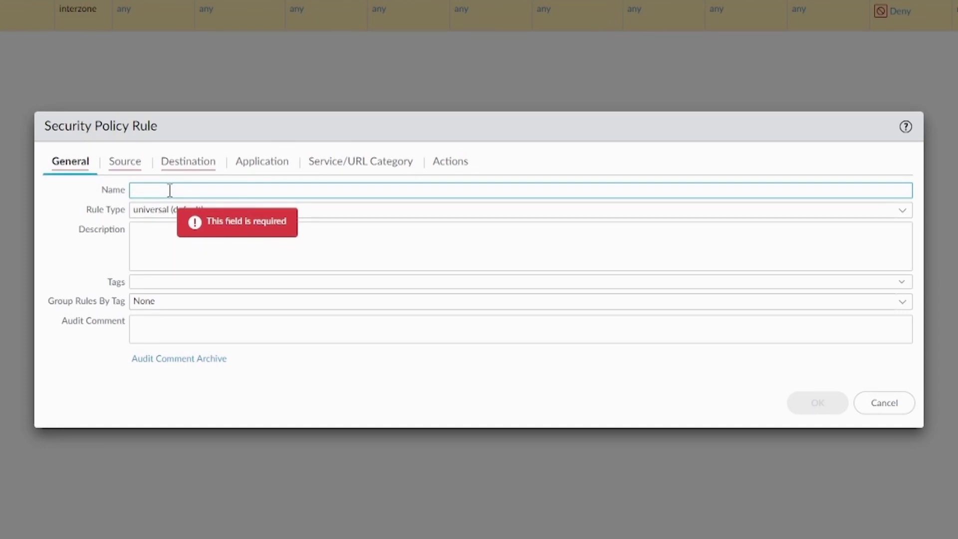
type("localFwRule")
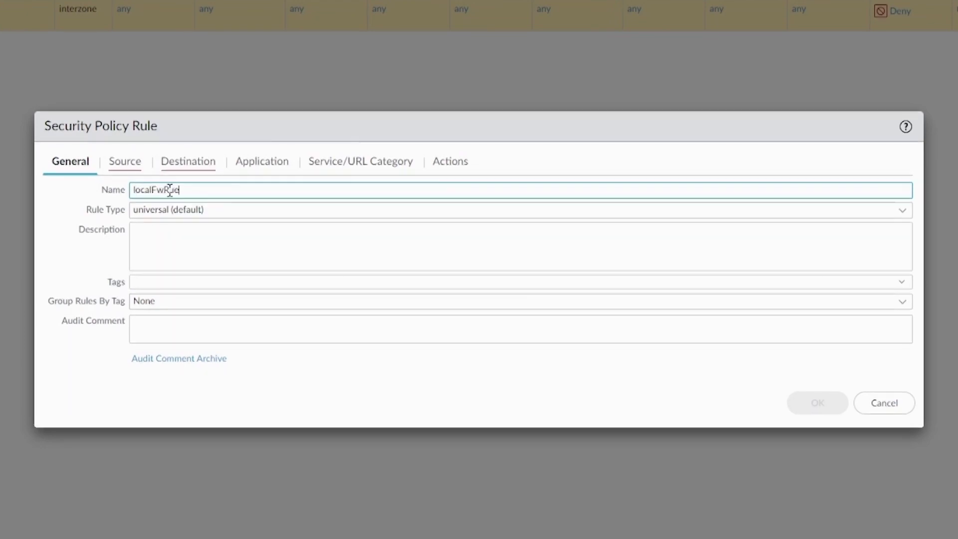
key("Tab")
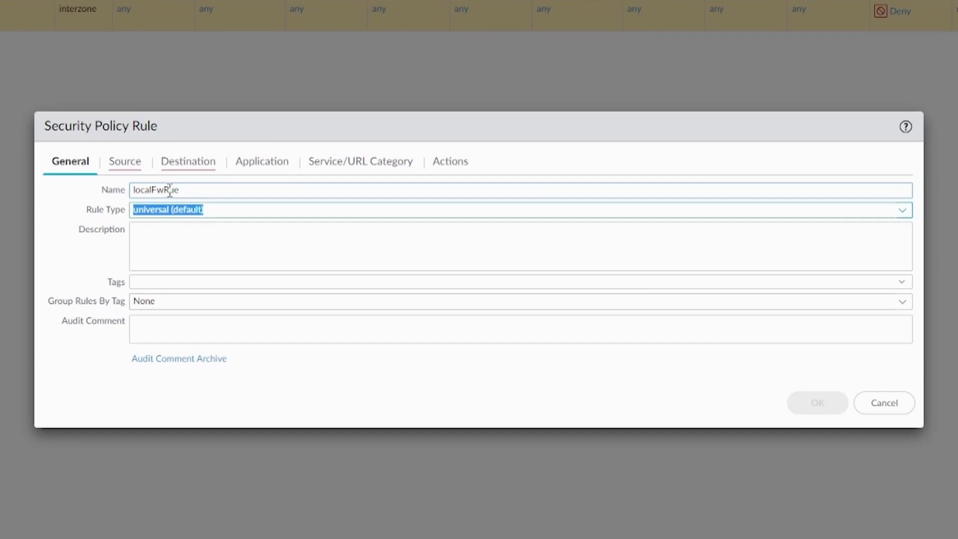
key("Tab")
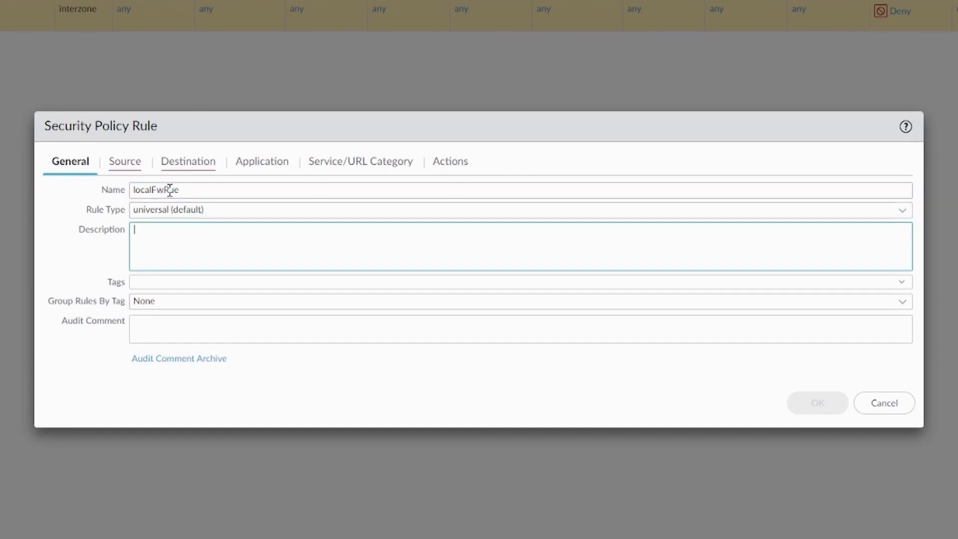
left_click(122, 170)
left_click(70, 372)
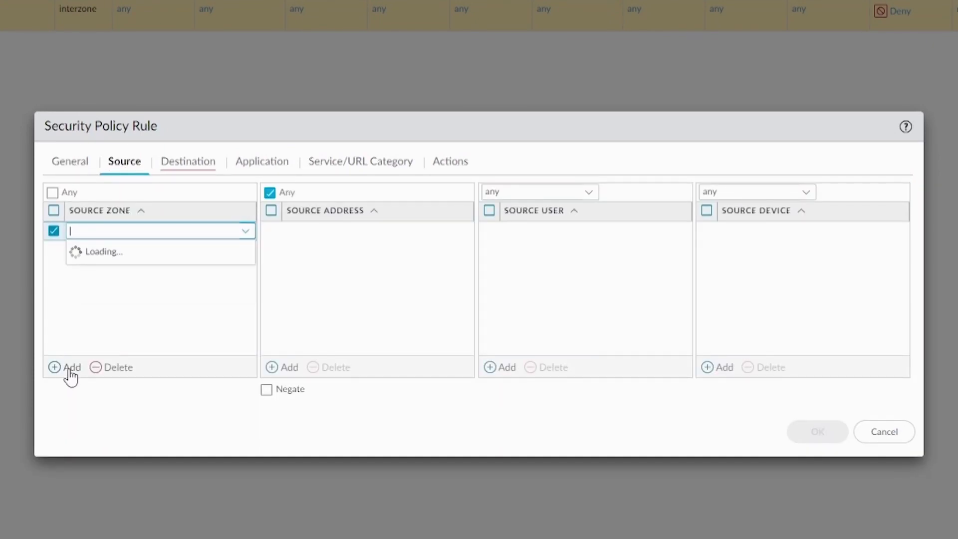
left_click(52, 193)
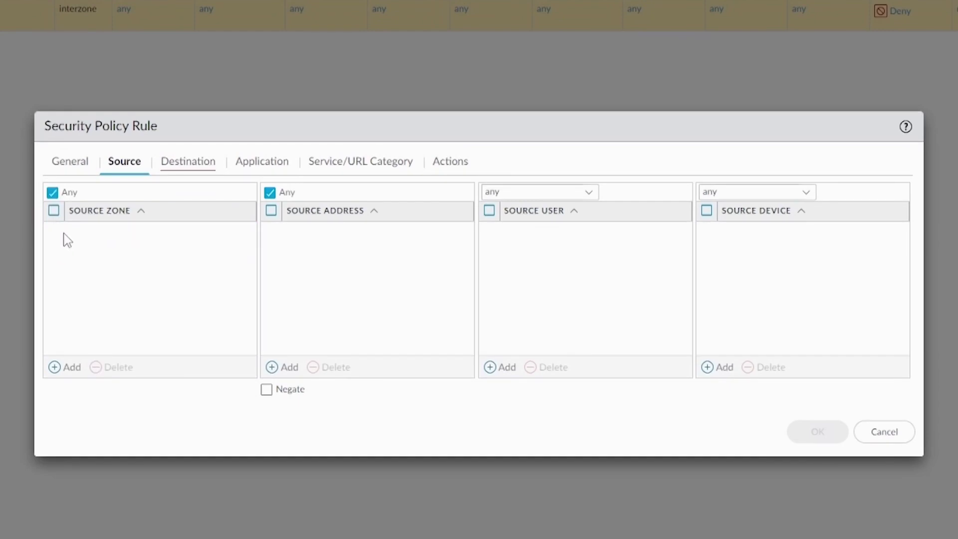
Set the rule's destination zone to any and destination address to 8.8.8.8
left_click(200, 174)
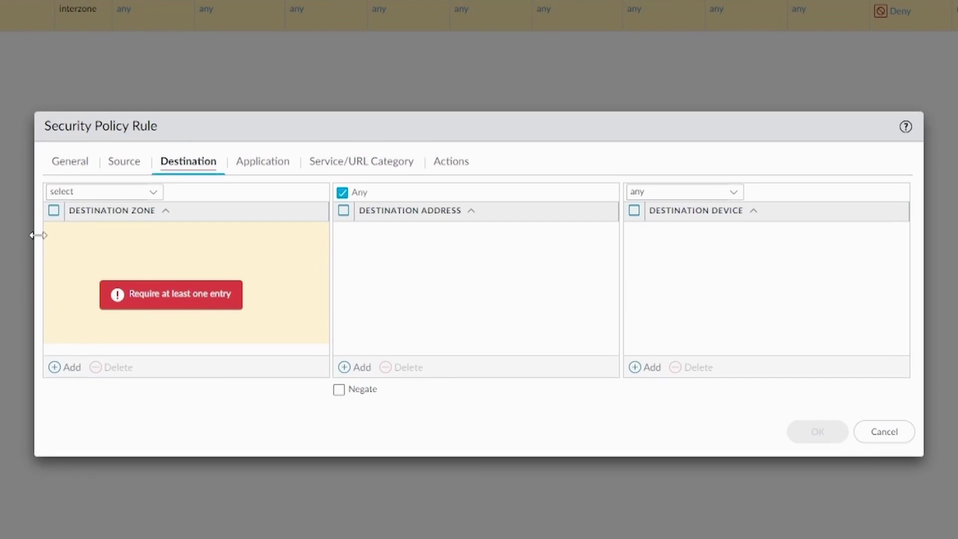
left_click(140, 195)
left_click(94, 232)
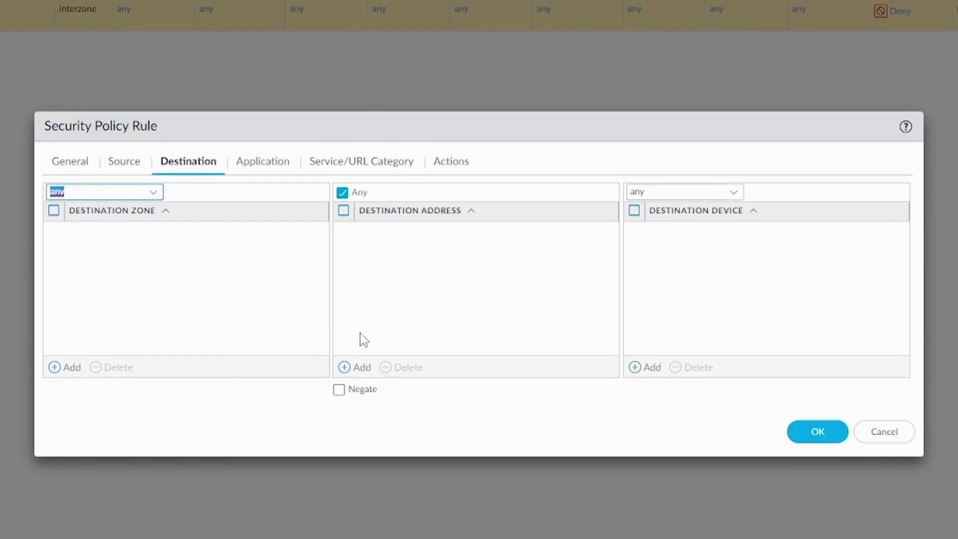
left_click(344, 368)
type("8.8.8.8")
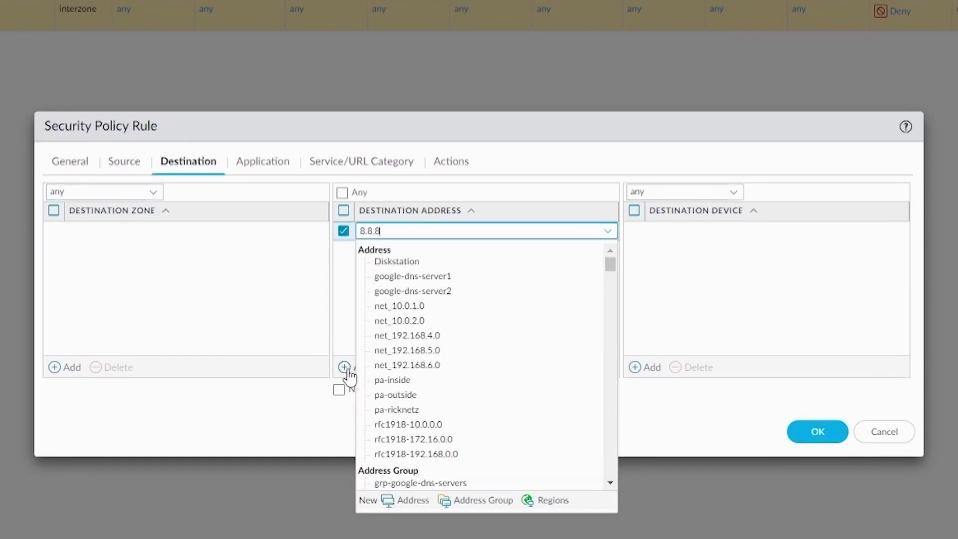
left_click(454, 288)
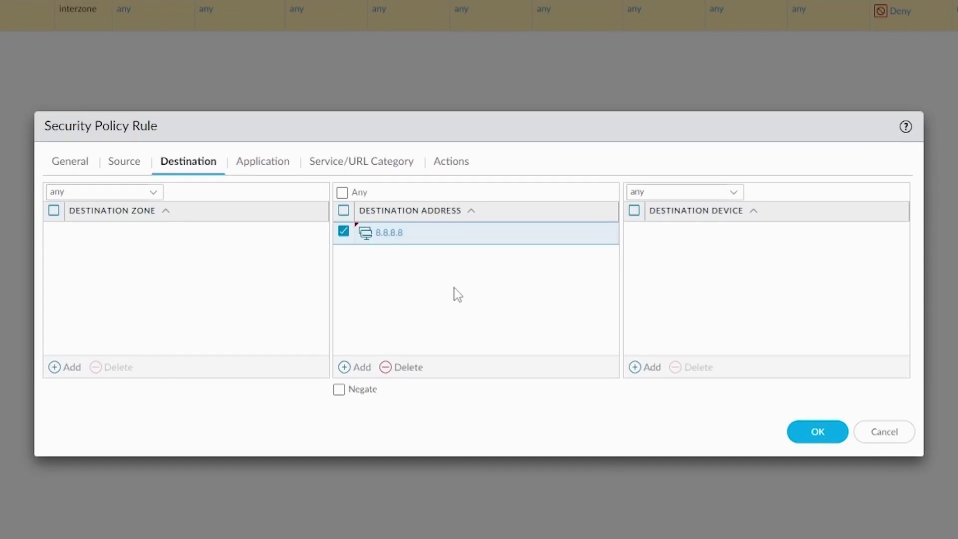
Add ping as the rule's application
left_click(281, 160)
left_click(74, 371)
type("dns")
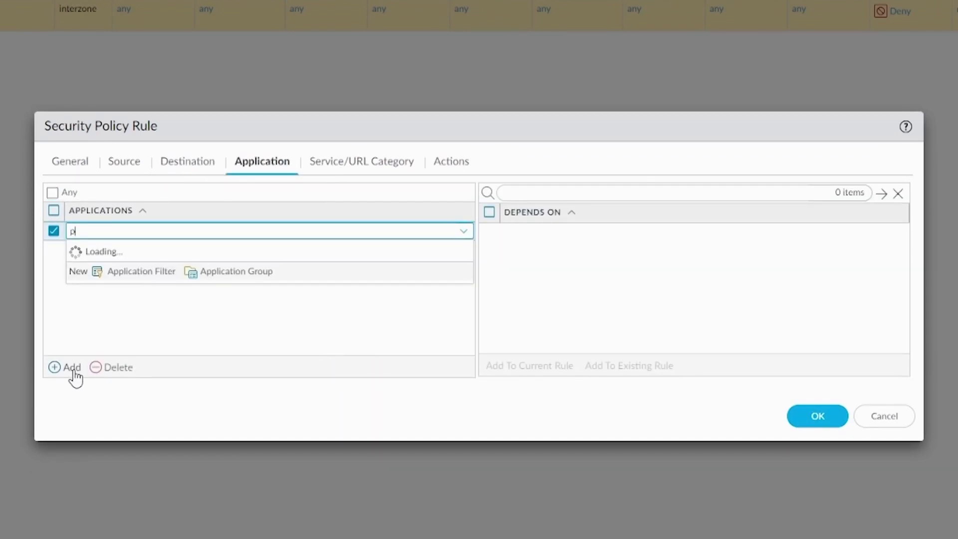
key("BackSpace")
key("BackSpace")
key("BackSpace")
type("ping")
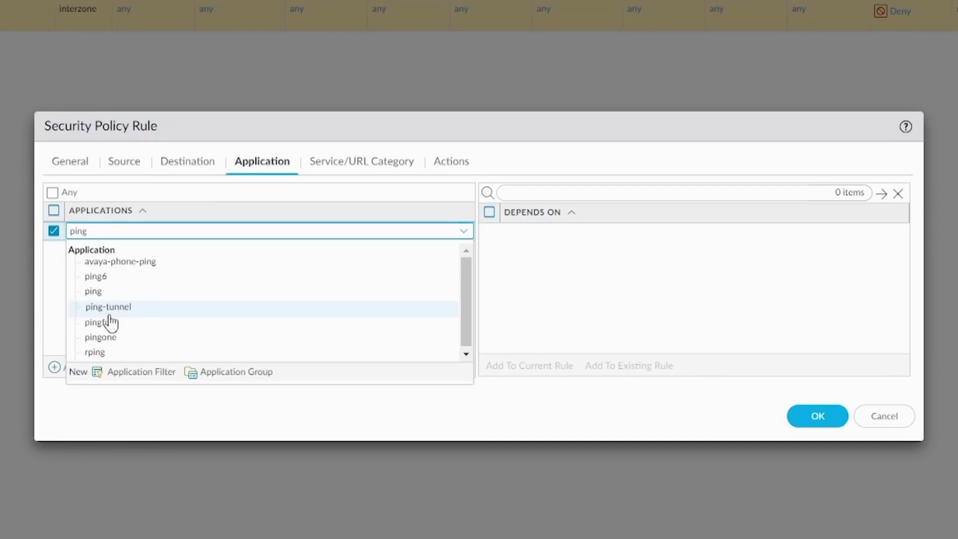
left_click(121, 292)
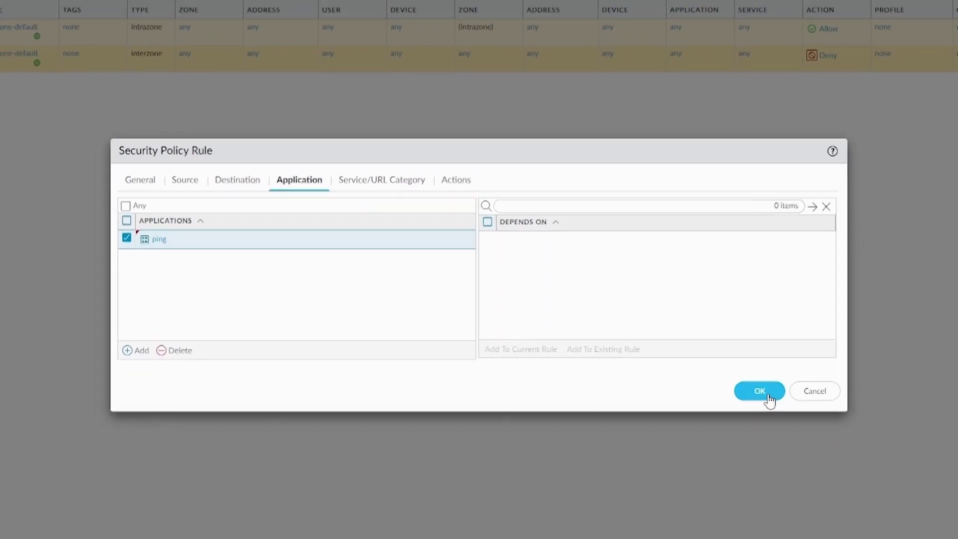
Save localFwRule and start a commit on the PA-VM firewall
left_click(797, 409)
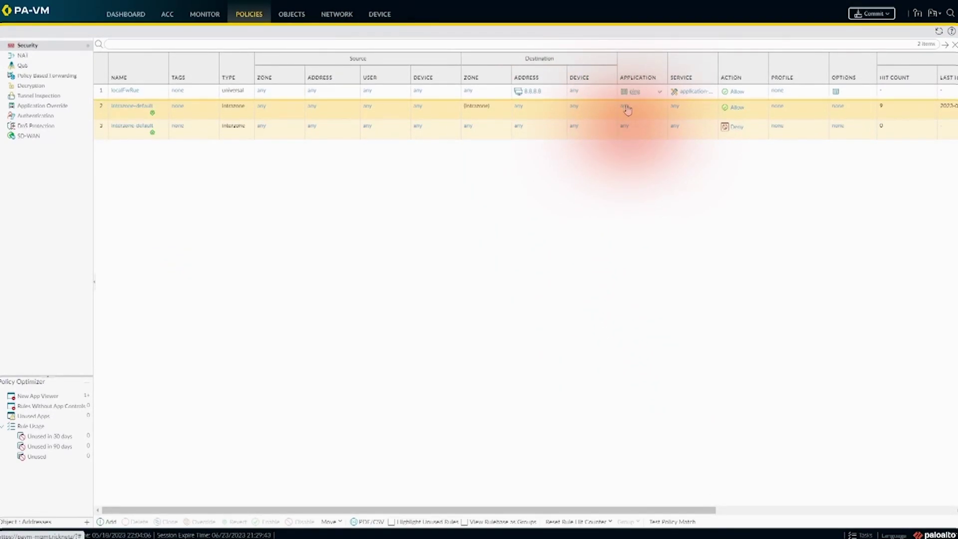
left_click(886, 15)
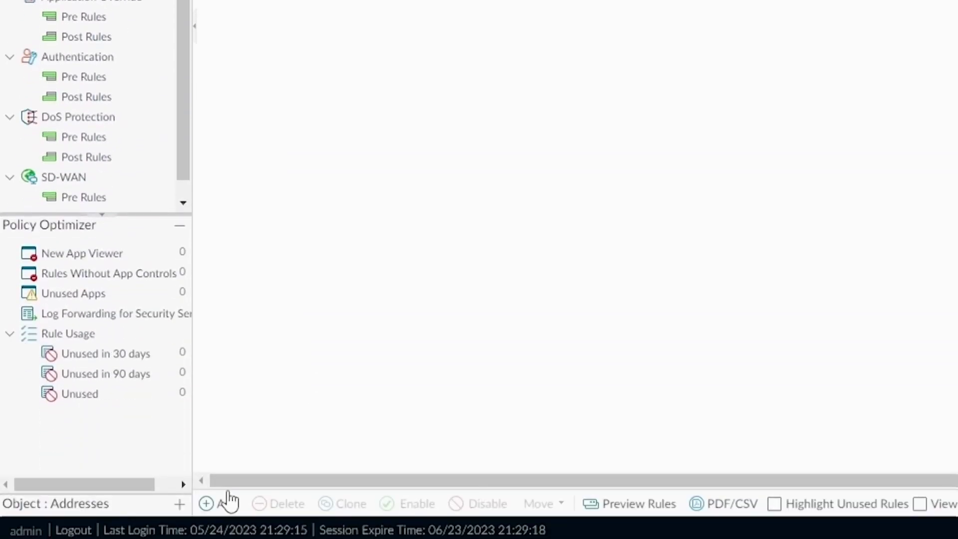
Create a Shared pre rule named sharedPreRule with any source zone
left_click(224, 502)
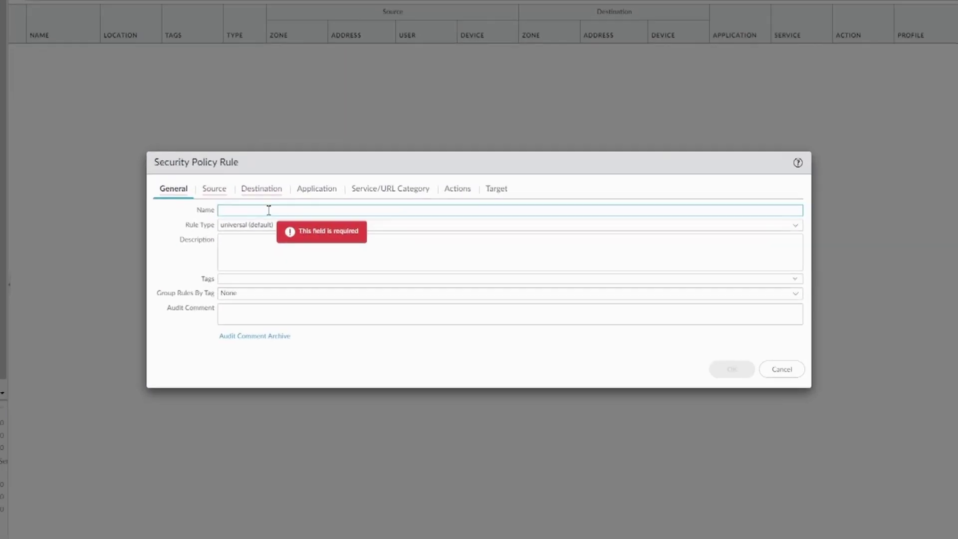
type("sharedPre")
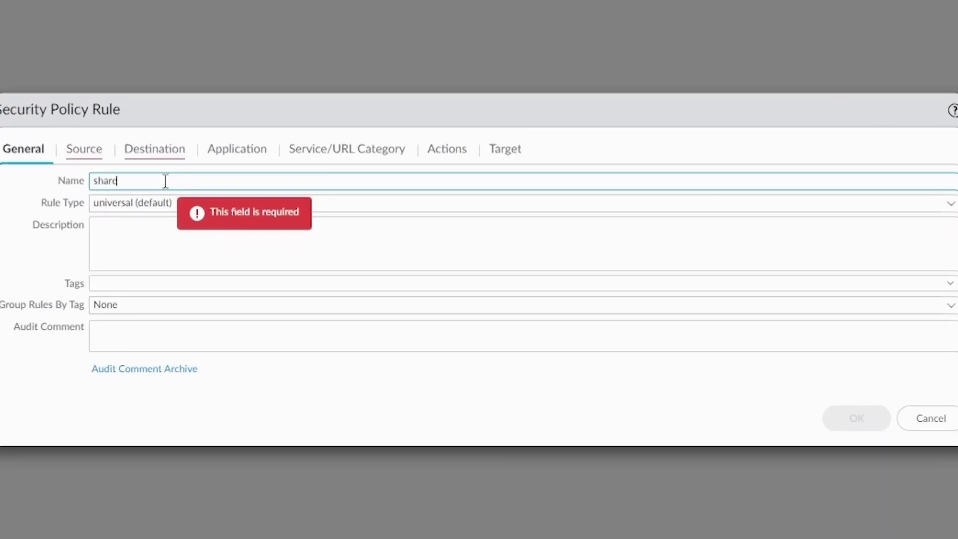
type("Rule")
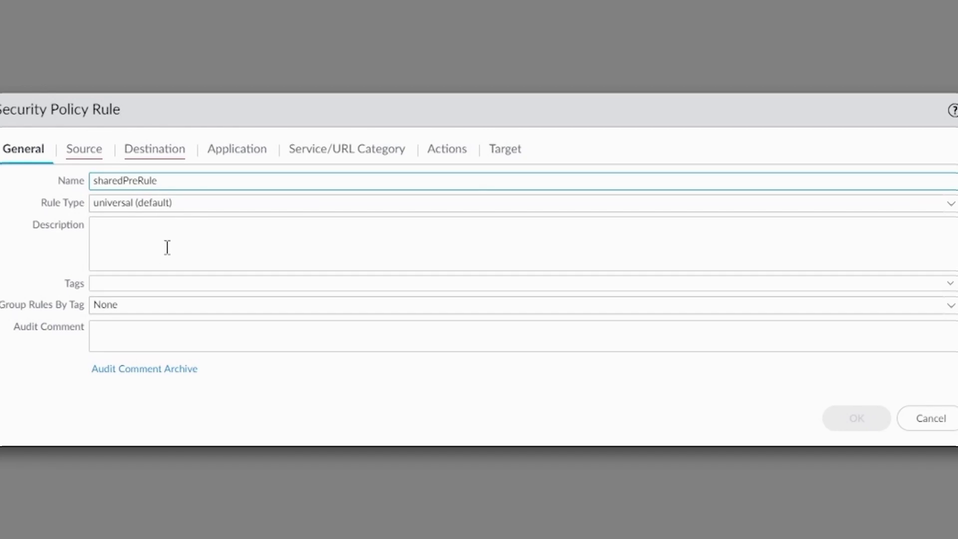
left_click(84, 149)
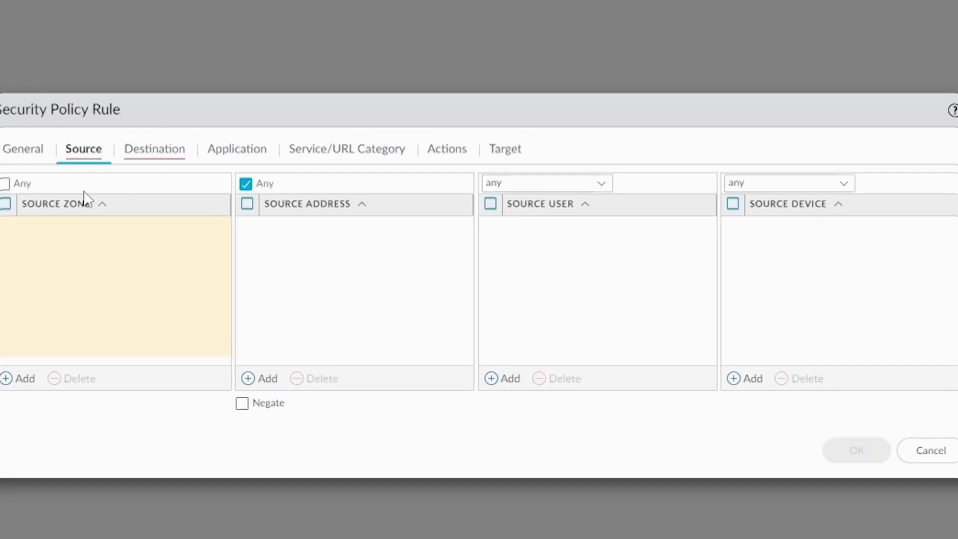
left_click(5, 183)
Set sharedPreRule's destination zone to any and destination address to 8.8.8.8
left_click(170, 152)
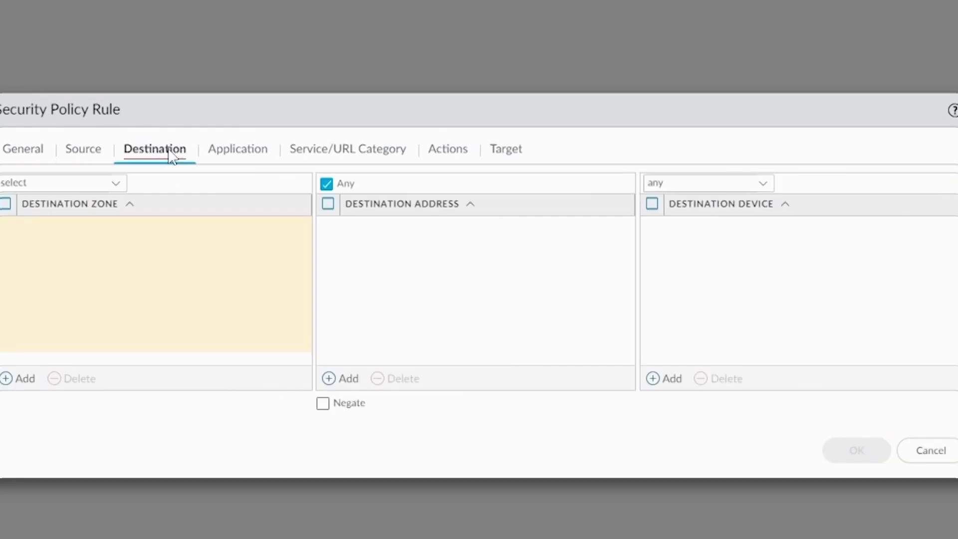
left_click(116, 184)
left_click(65, 226)
left_click(336, 379)
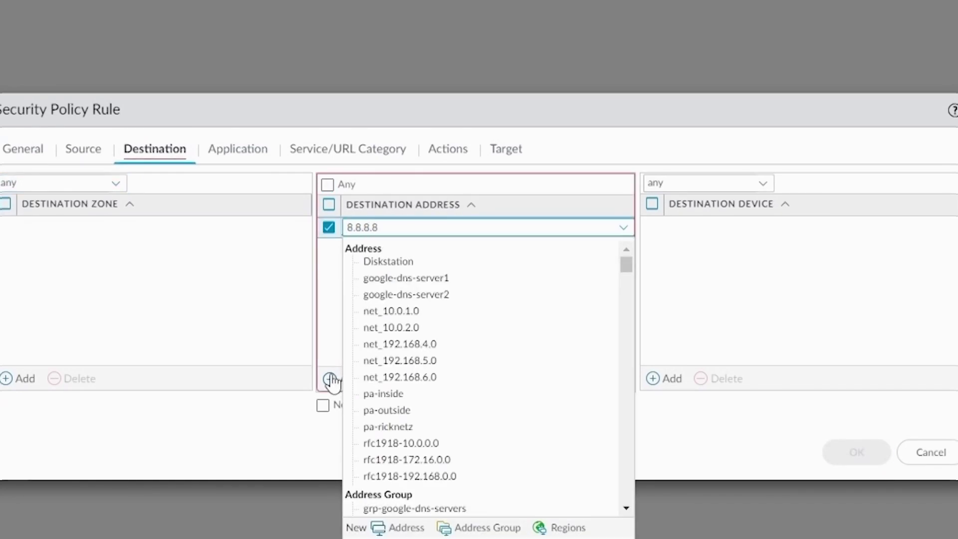
left_click(351, 246)
Add ping as the application, check the action, and save sharedPreRule
left_click(240, 149)
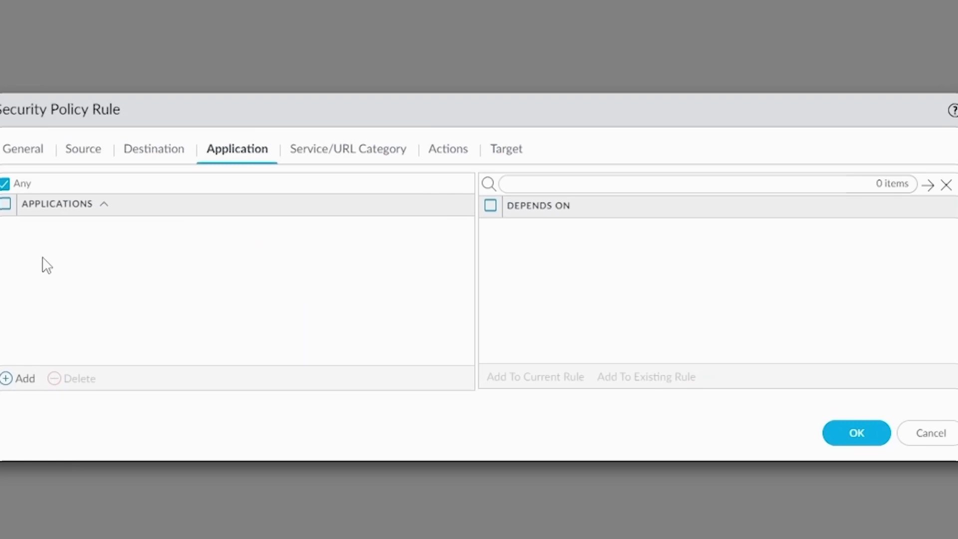
left_click(13, 385)
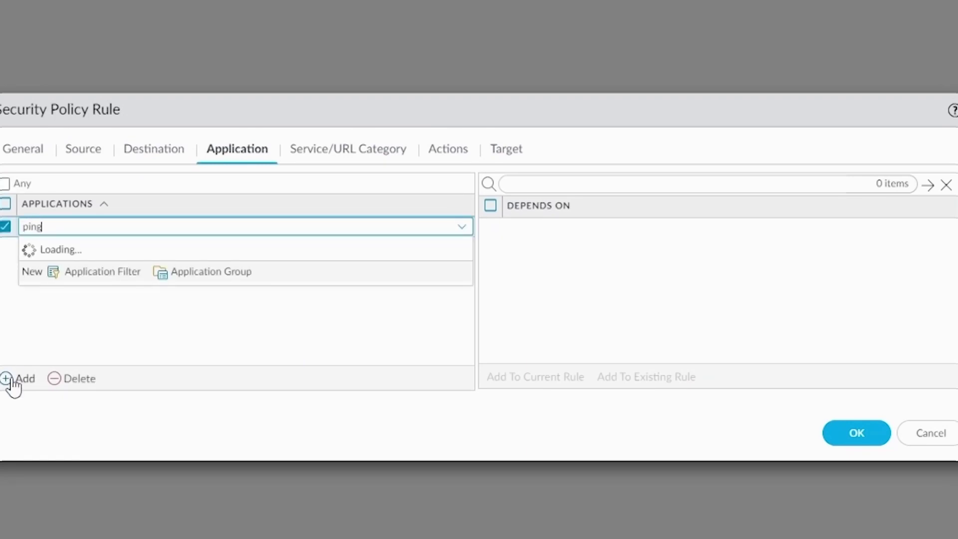
left_click(56, 296)
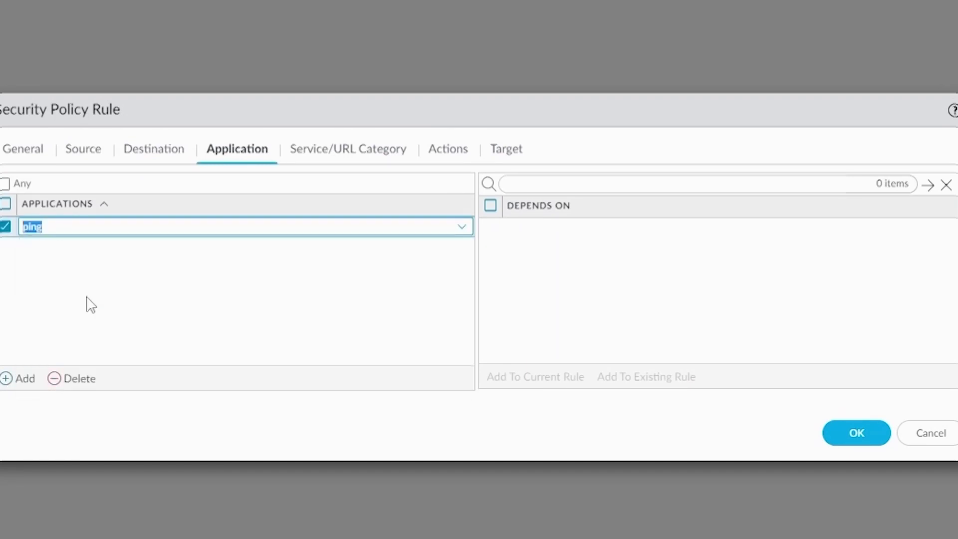
left_click(448, 150)
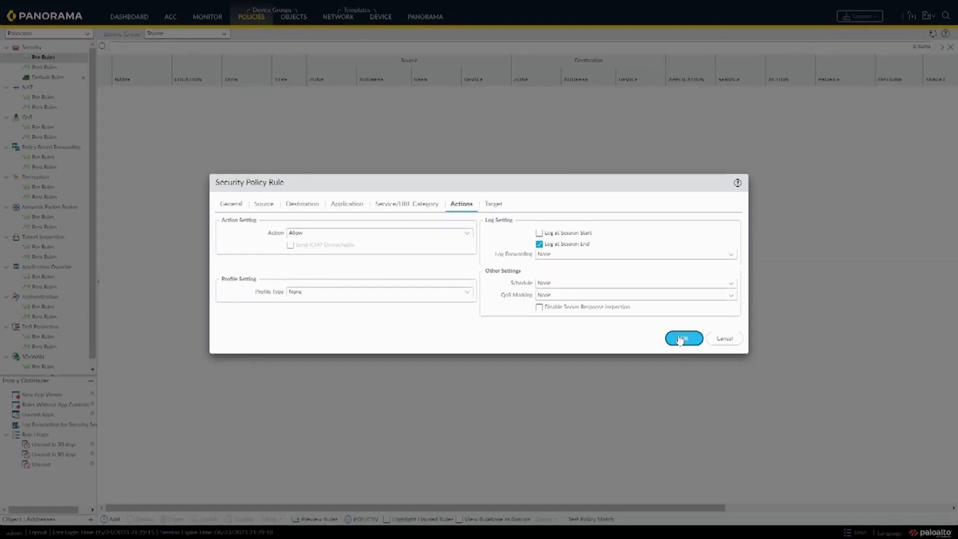
left_click(856, 433)
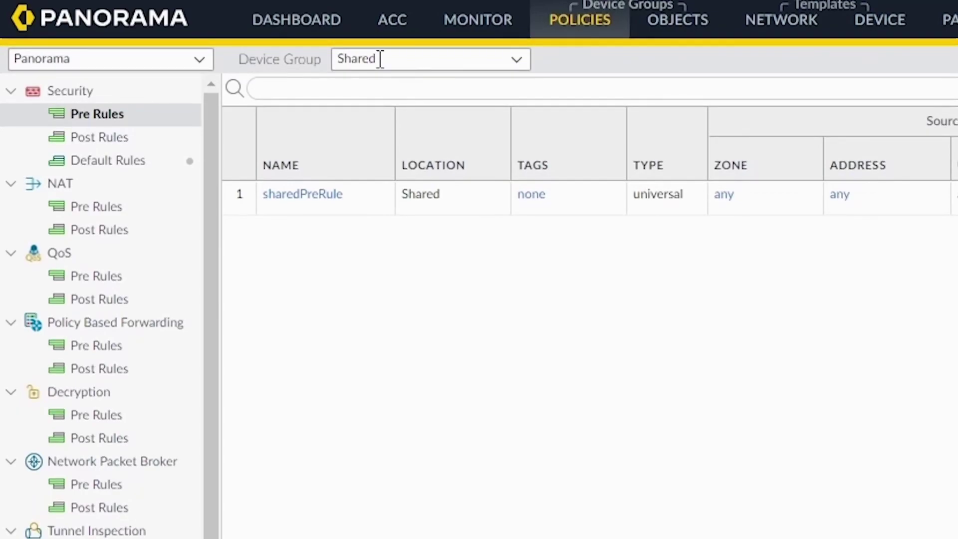
Create a Shared post rule named sharedPostRule
left_click(99, 137)
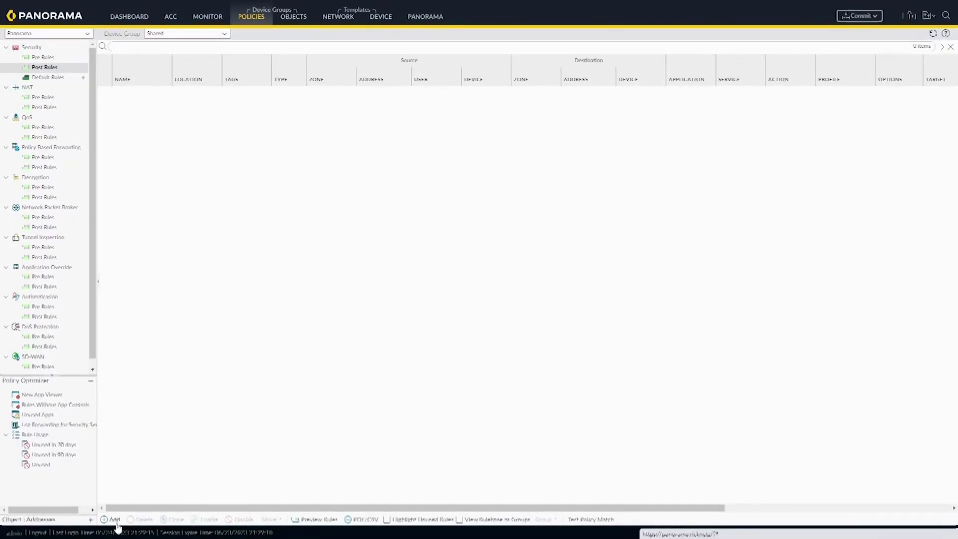
left_click(114, 519)
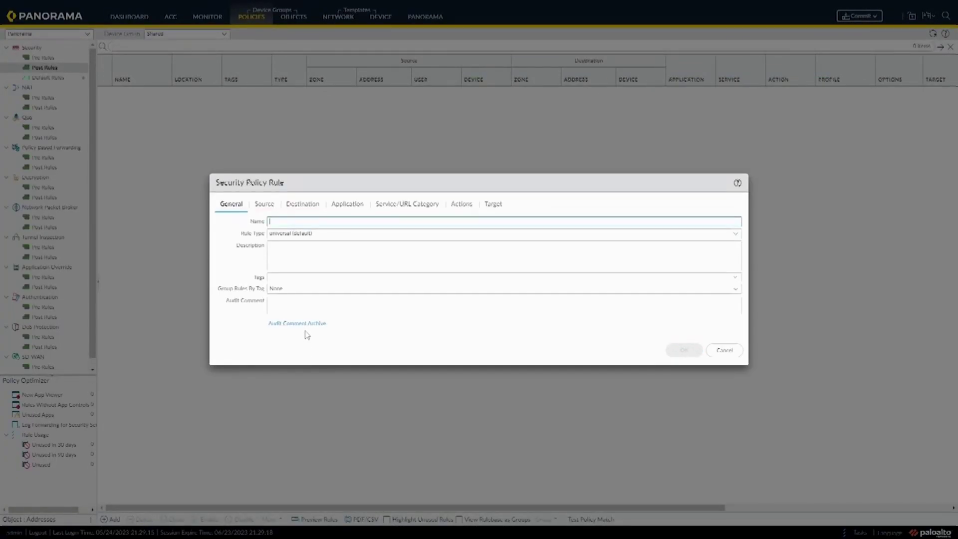
type("sharedPostRule")
left_click(264, 204)
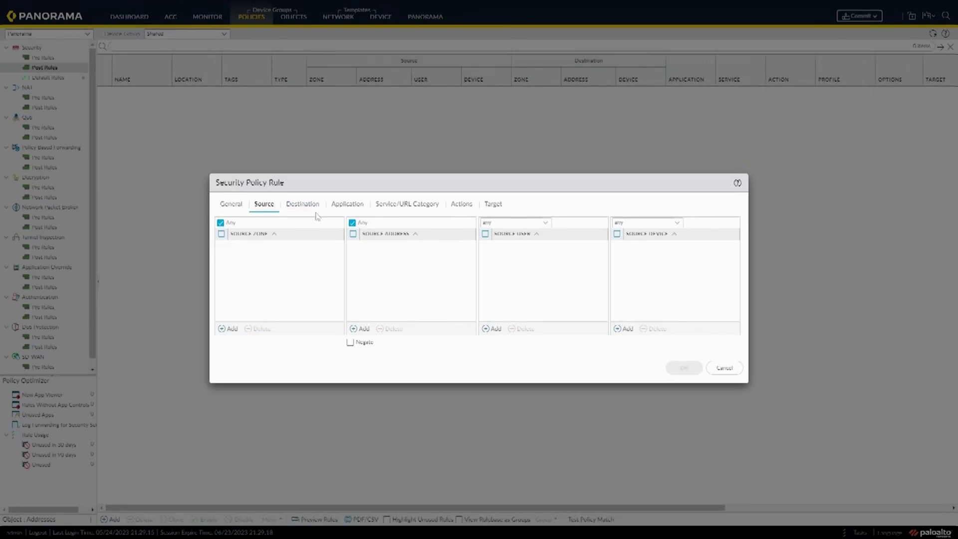
Set sharedPostRule's destination zone to any and destination address to 8.8.8.8
left_click(299, 204)
left_click(252, 223)
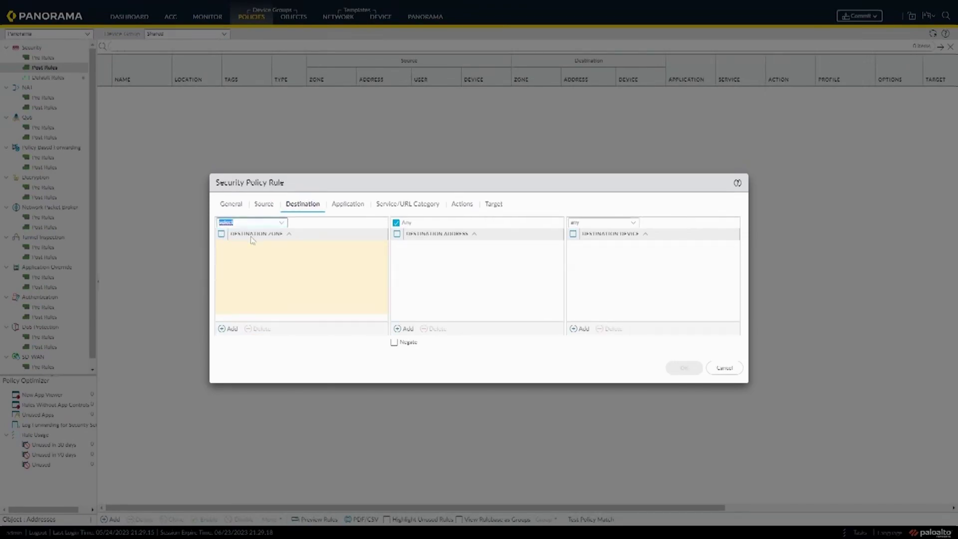
left_click(254, 248)
left_click(346, 205)
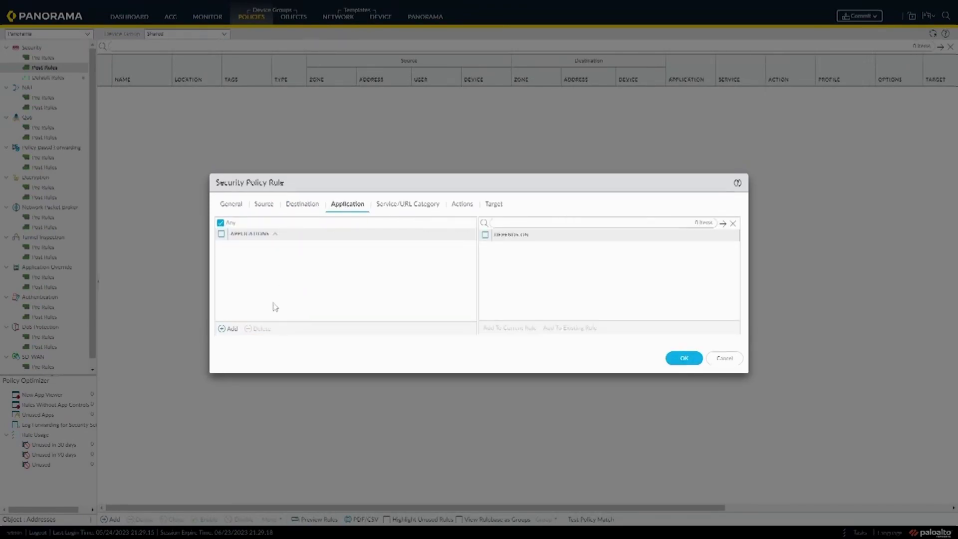
left_click(303, 204)
left_click(406, 330)
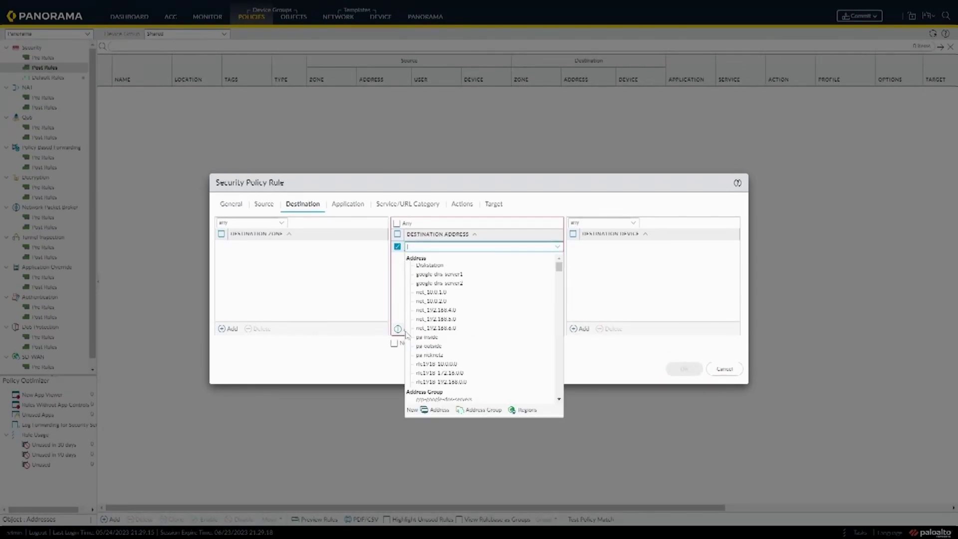
type("8.8.8.8")
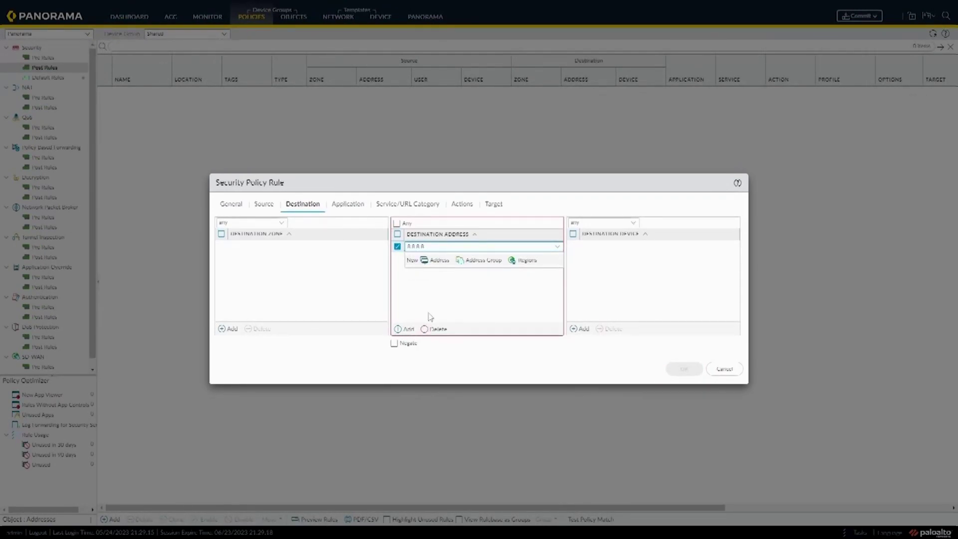
left_click(427, 317)
Add ping as the application and save sharedPostRule
left_click(347, 203)
left_click(233, 329)
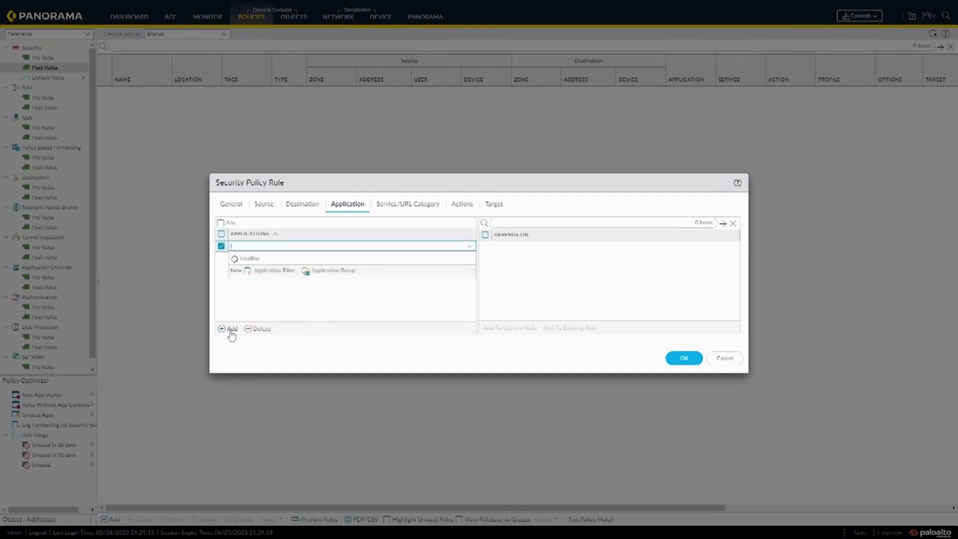
left_click(247, 284)
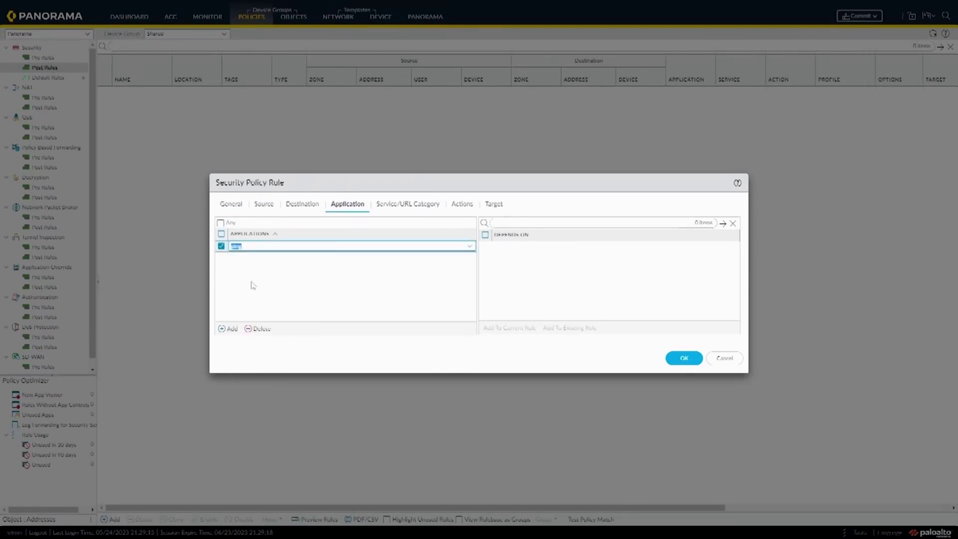
left_click(679, 360)
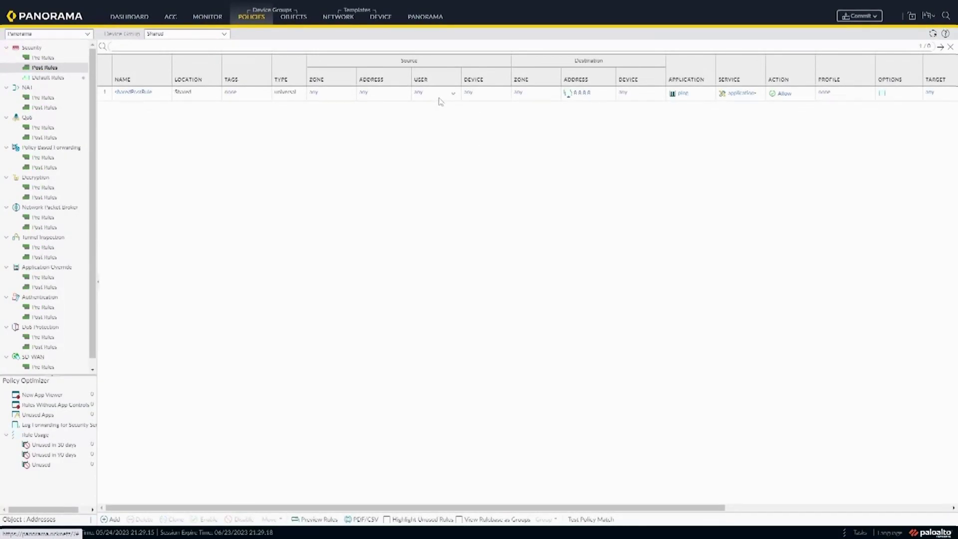
Switch the Security Pre Rules view to the New York device group
left_click(49, 58)
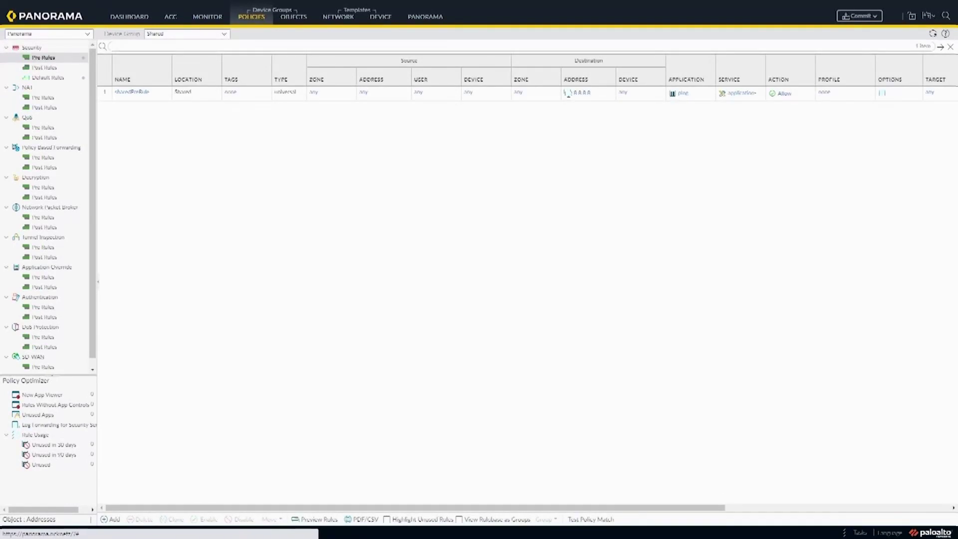
left_click(230, 35)
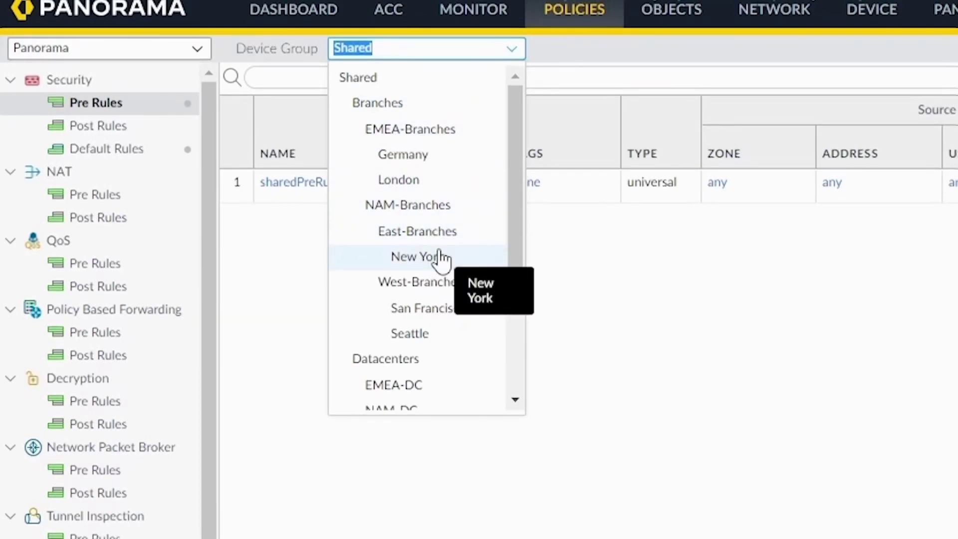
left_click(412, 104)
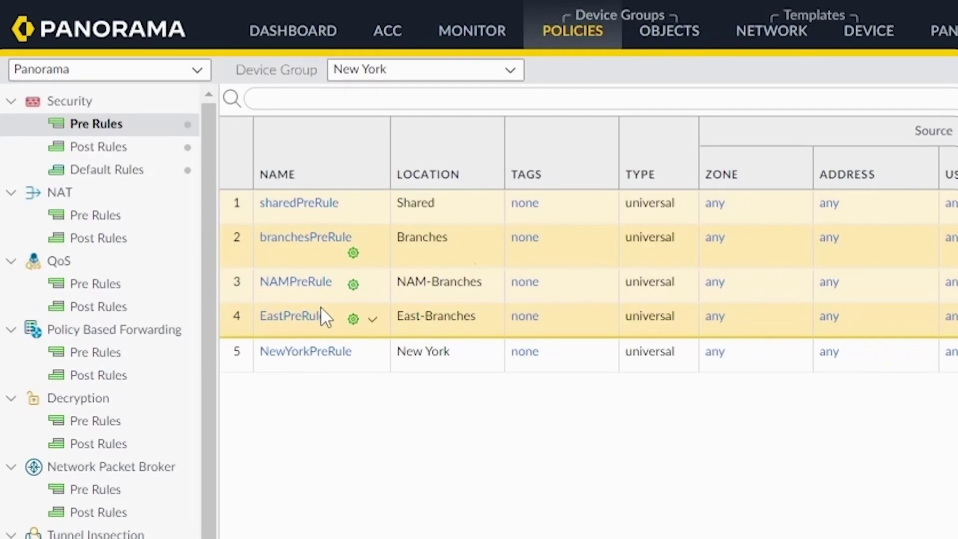
Show New York's post rules, NewYorkPostRule through inherited sharedPostRule, keeping New York selected
left_click(130, 150)
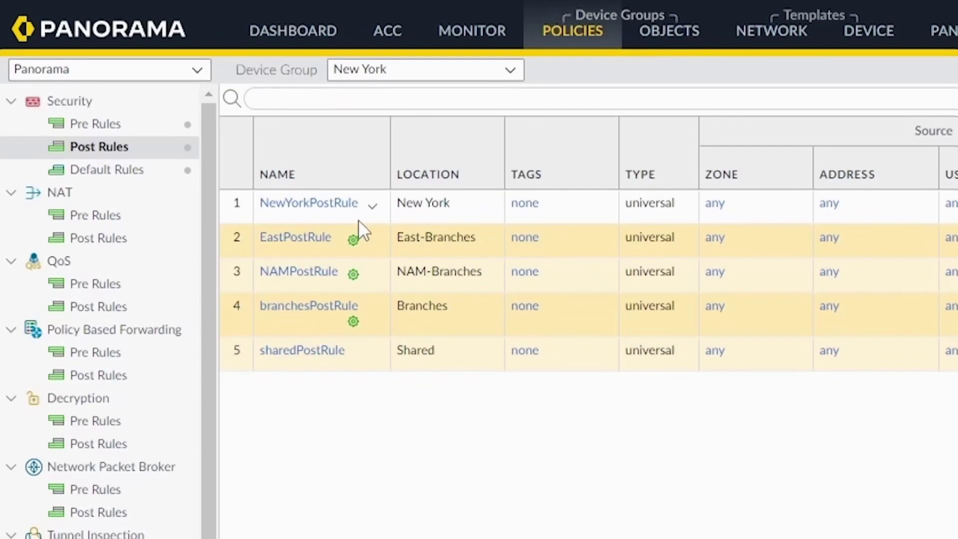
left_click(508, 73)
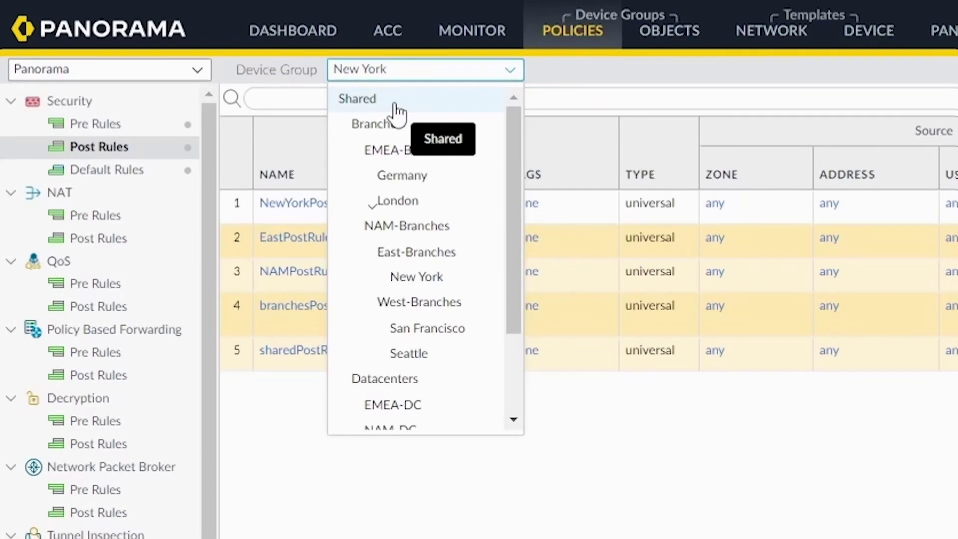
left_click(319, 438)
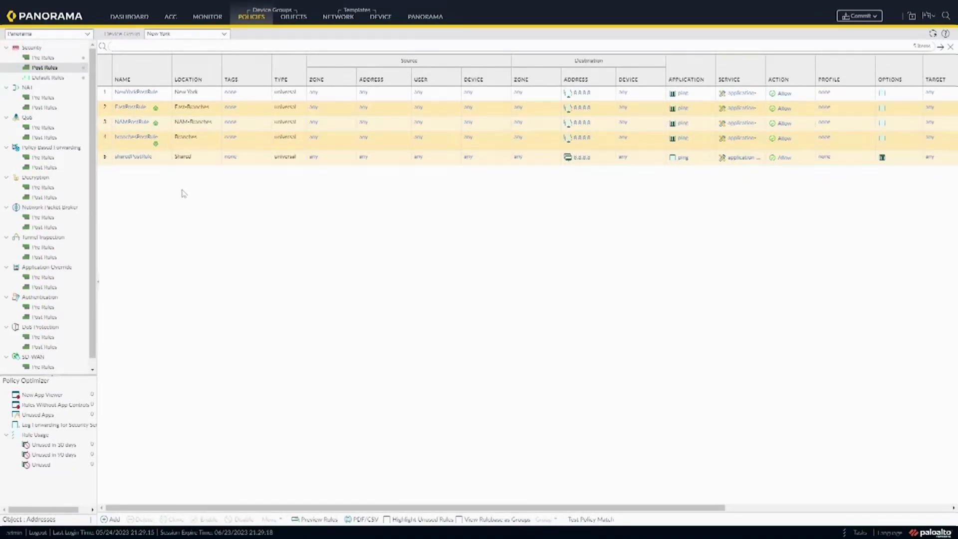
Run Commit and Push to send all Panorama changes to the PA-VM firewall
left_click(859, 16)
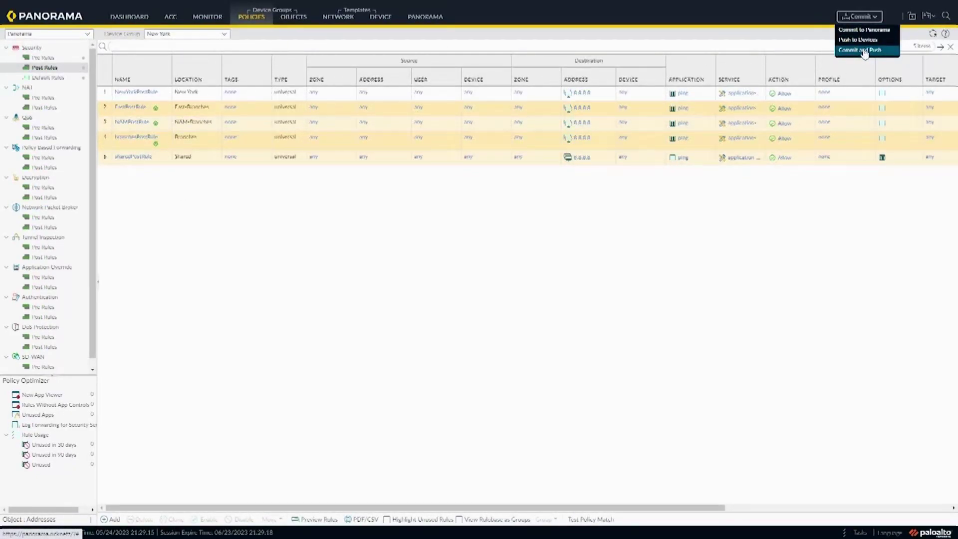
left_click(865, 50)
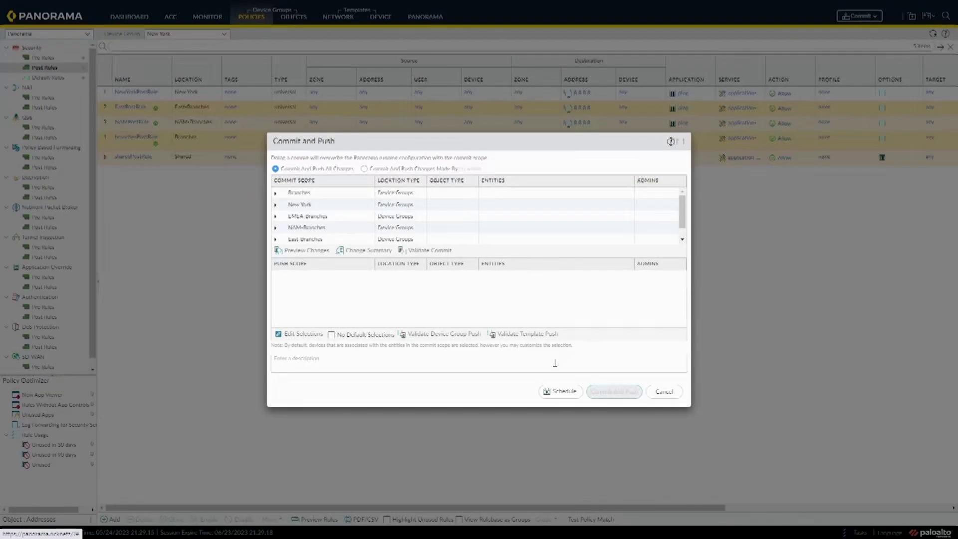
left_click(621, 393)
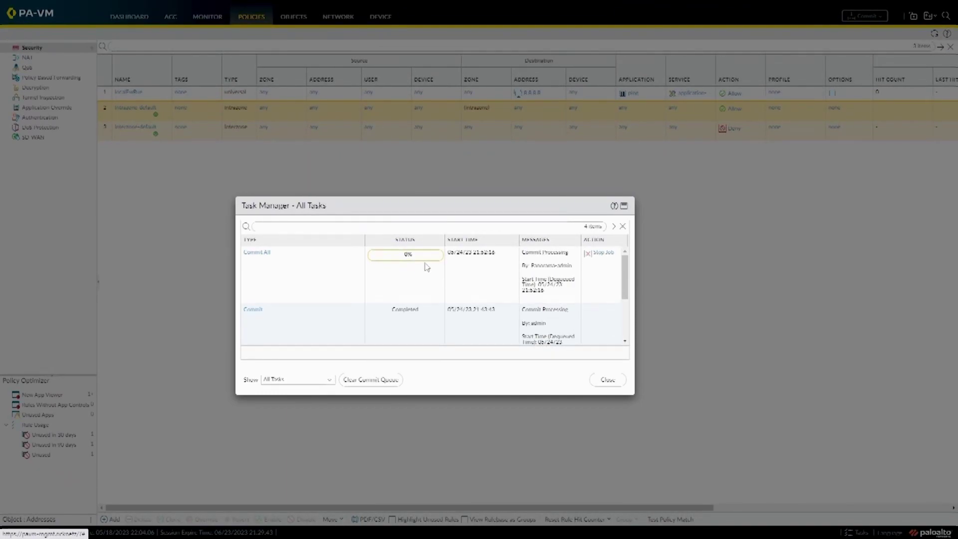
left_click(607, 389)
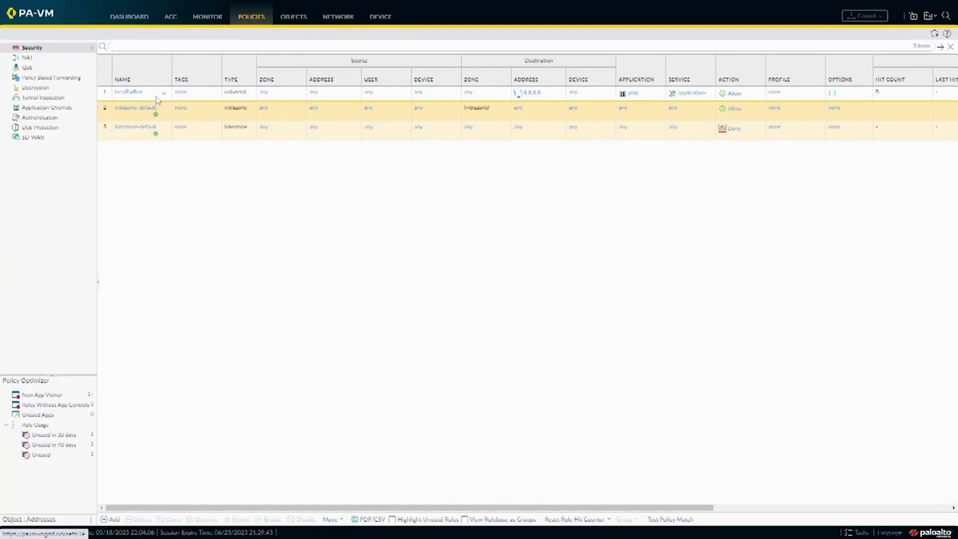
left_click(133, 92)
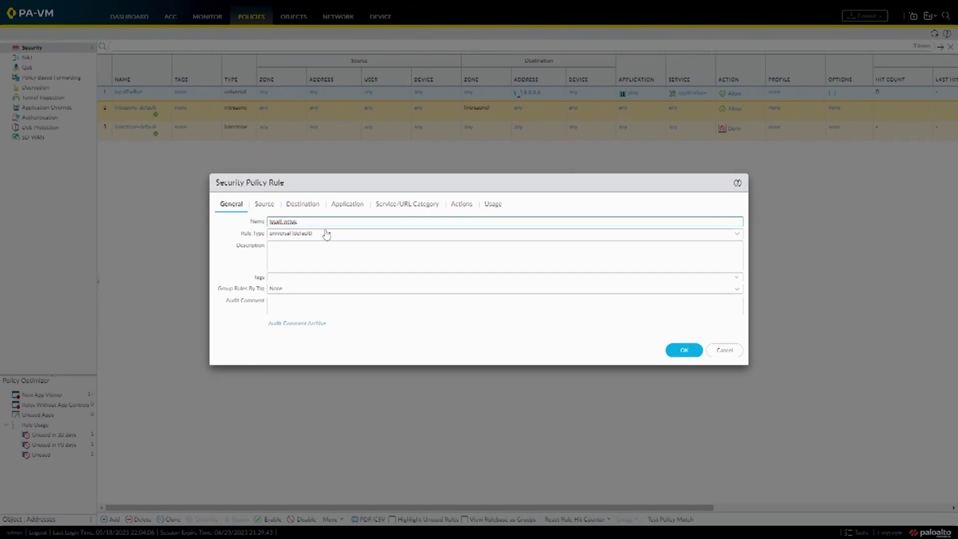
left_click(669, 354)
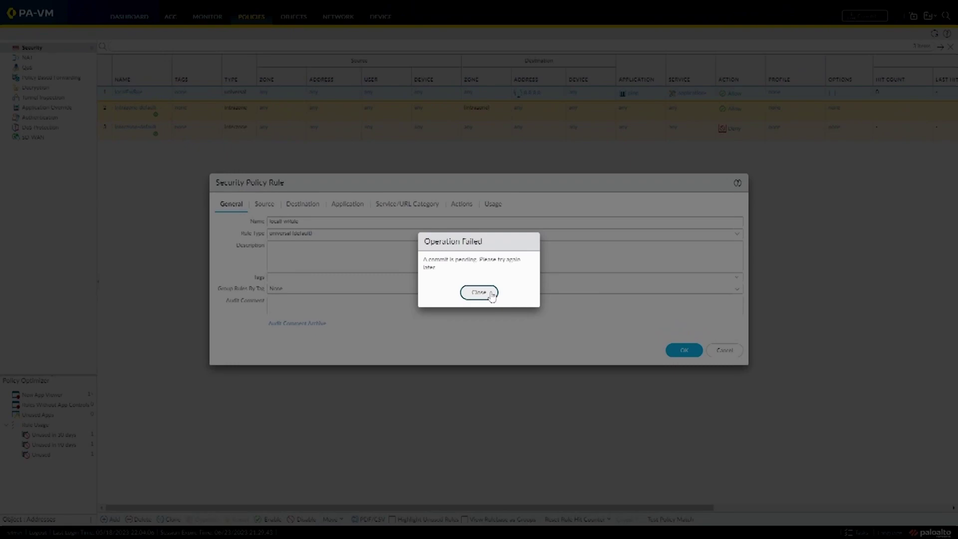
left_click(479, 292)
left_click(725, 350)
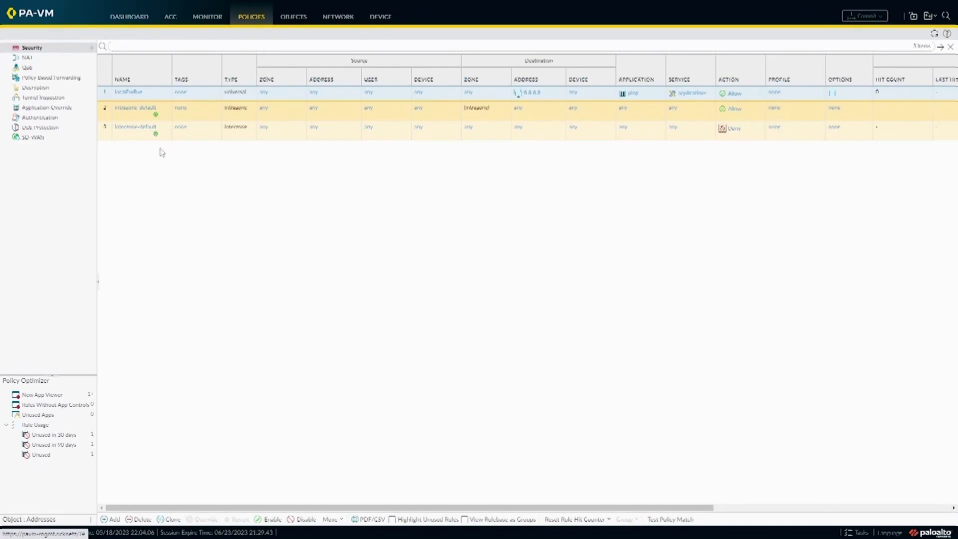
left_click(861, 533)
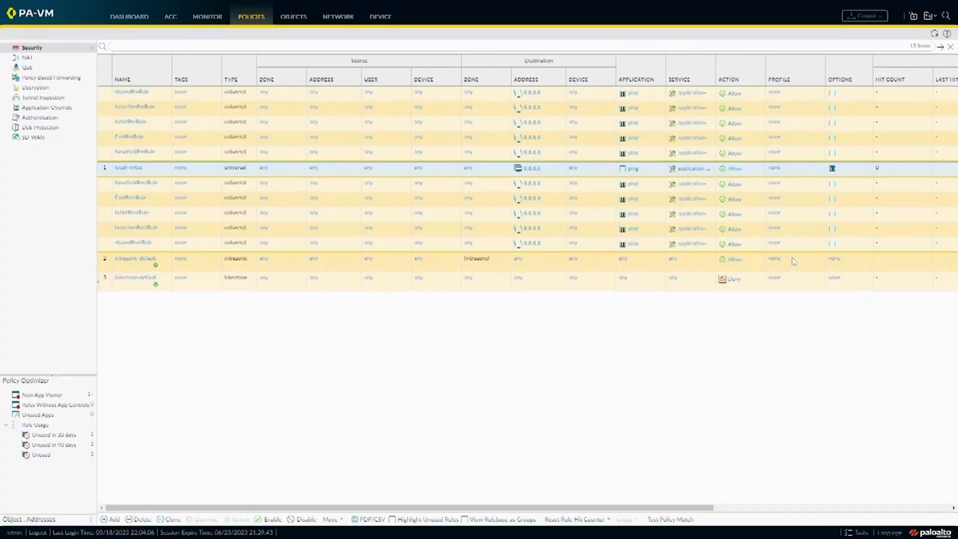
Review the firewall rulebase: sharedPreRule through NewYorkPreRule above localFwRule at position 6
left_click(344, 286)
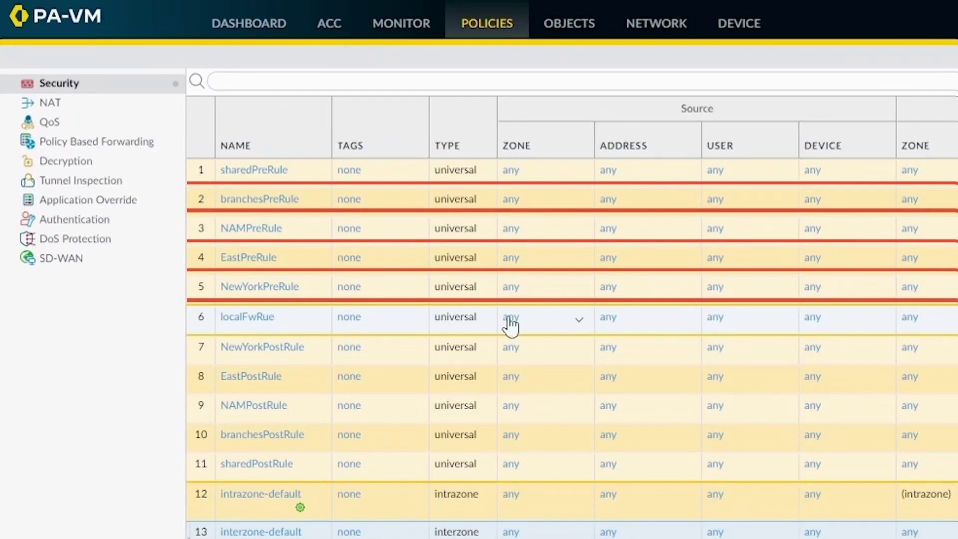
left_click(393, 319)
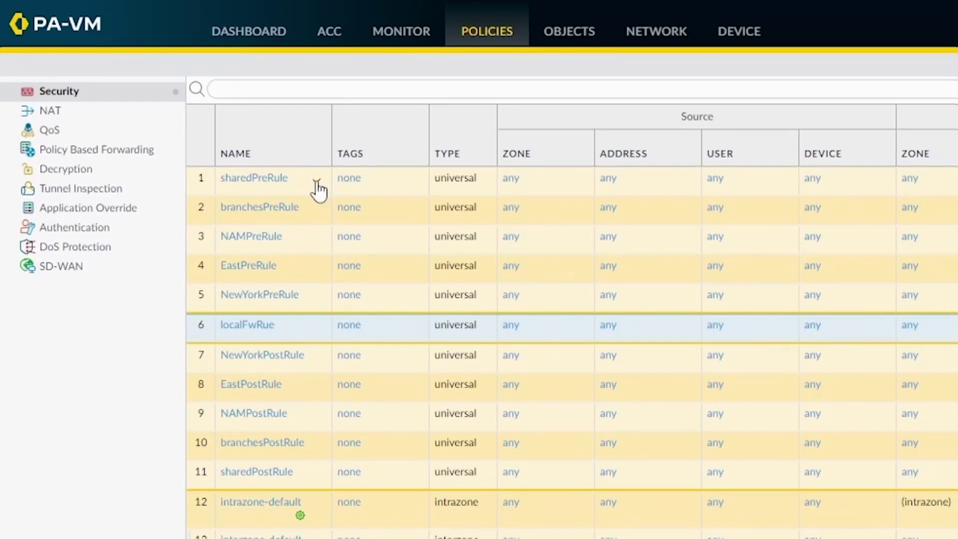
left_click(385, 186)
left_click(390, 211)
left_click(396, 236)
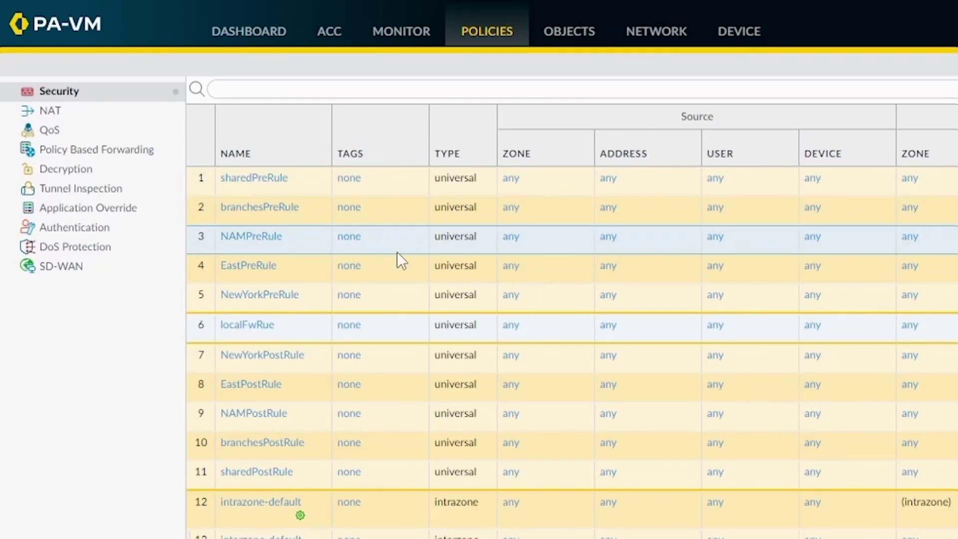
left_click(394, 267)
left_click(395, 290)
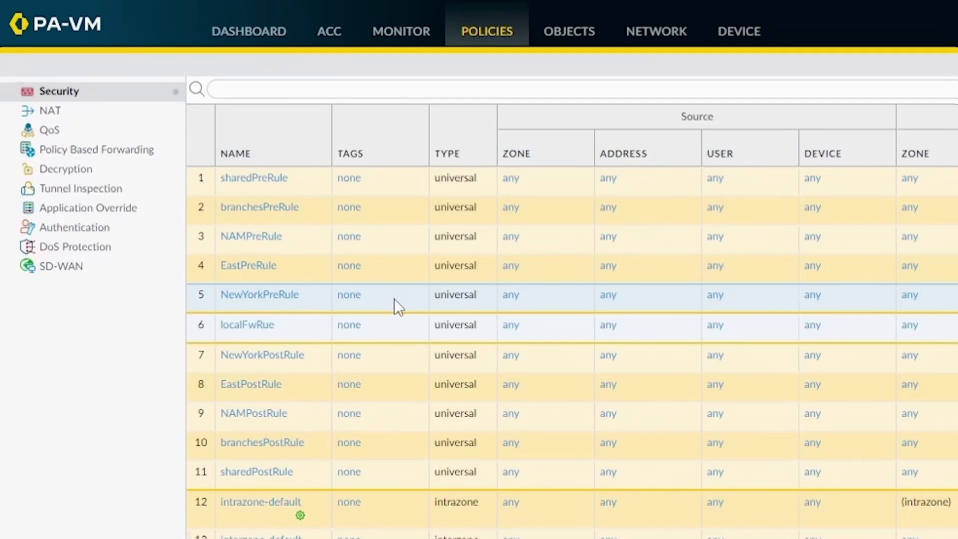
left_click(386, 324)
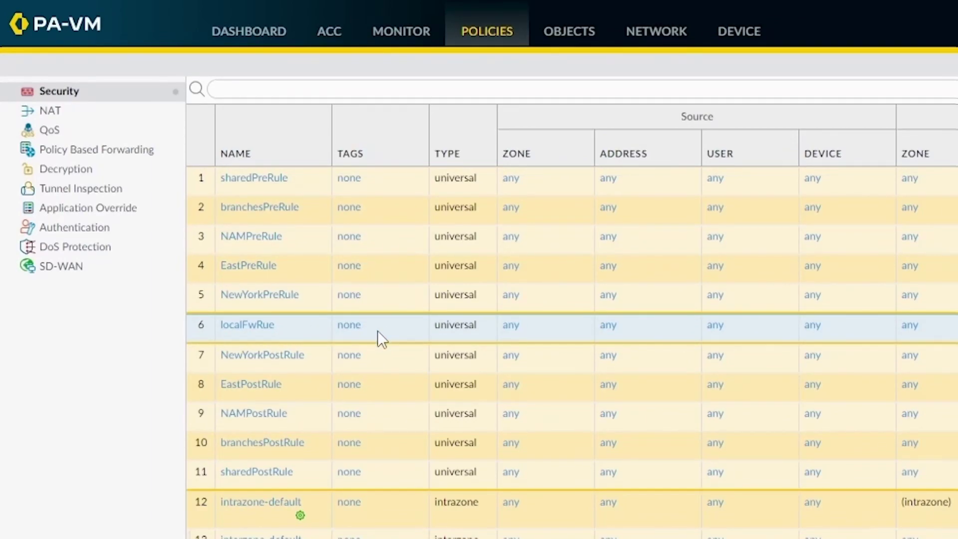
Correct the local security rule's name to localFwRule, save it, and commit the firewall configuration
left_click(262, 327)
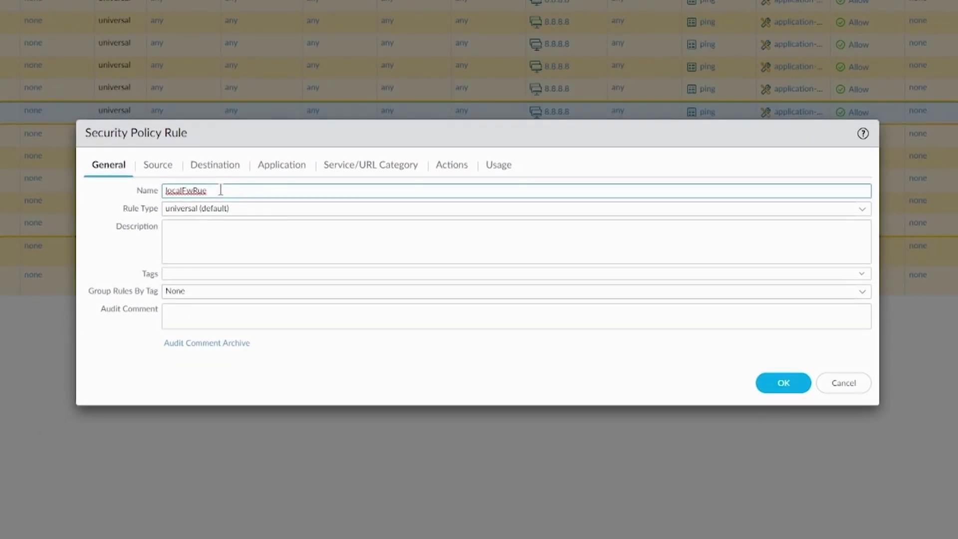
left_click(784, 383)
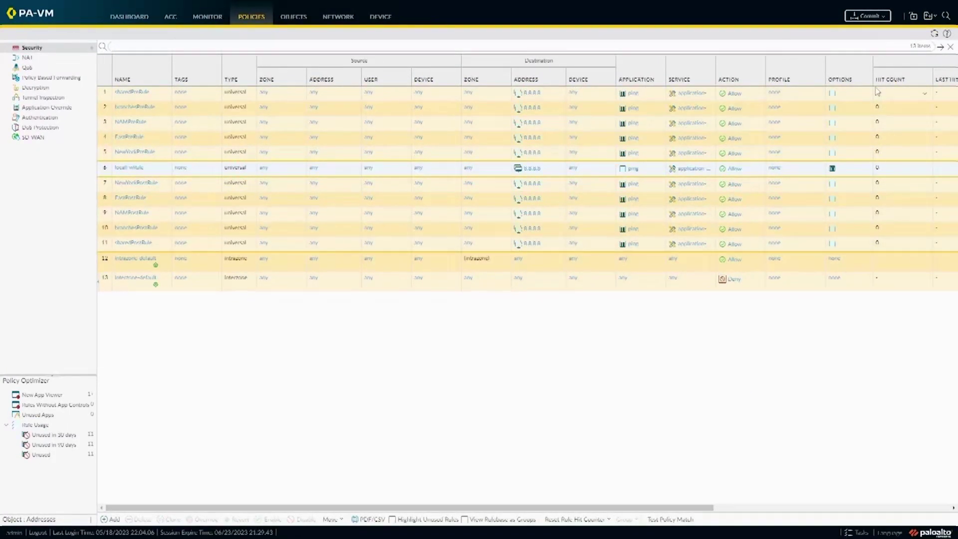
left_click(868, 15)
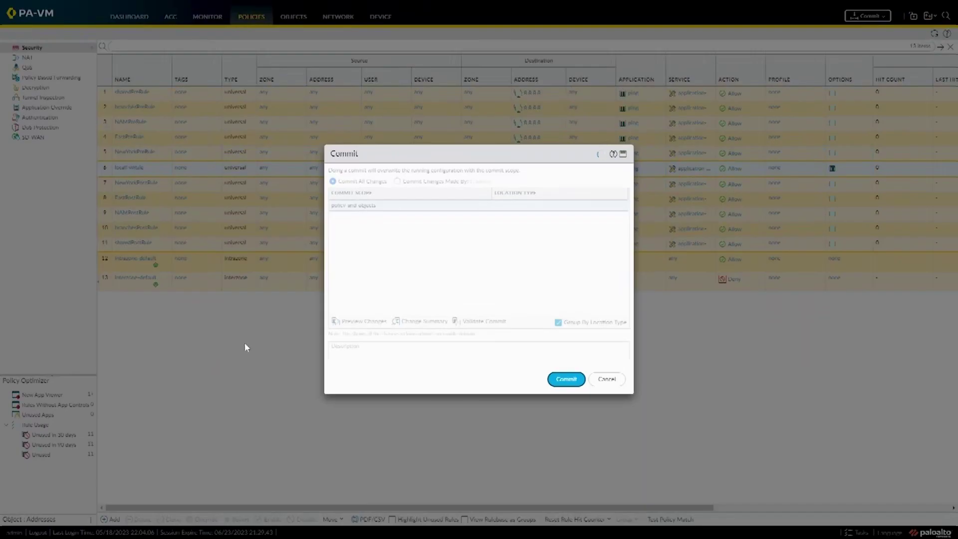
left_click(567, 379)
left_click(570, 379)
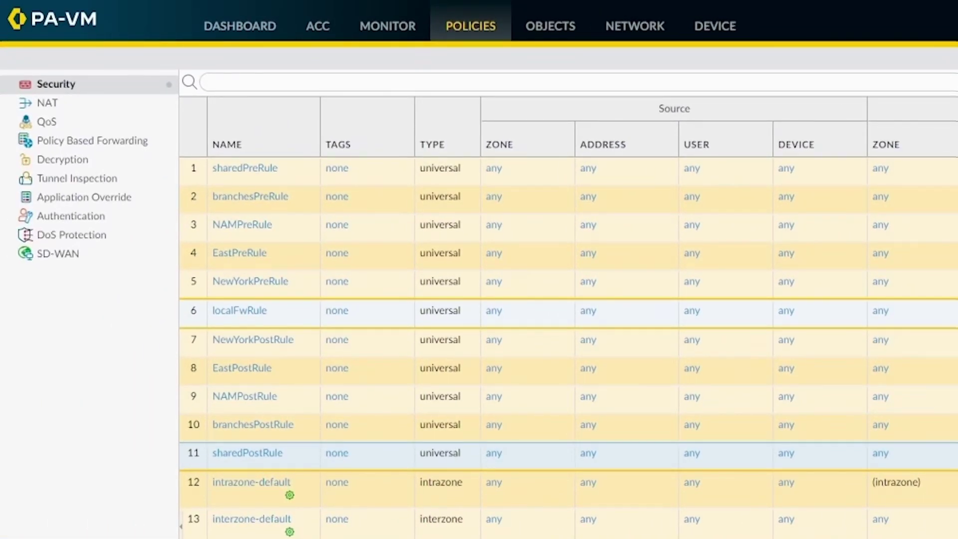
left_click(387, 170)
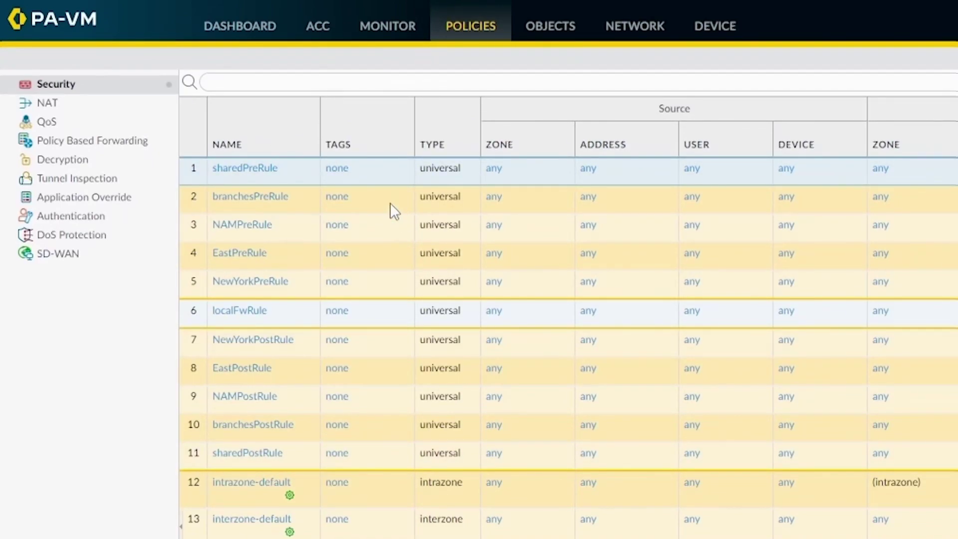